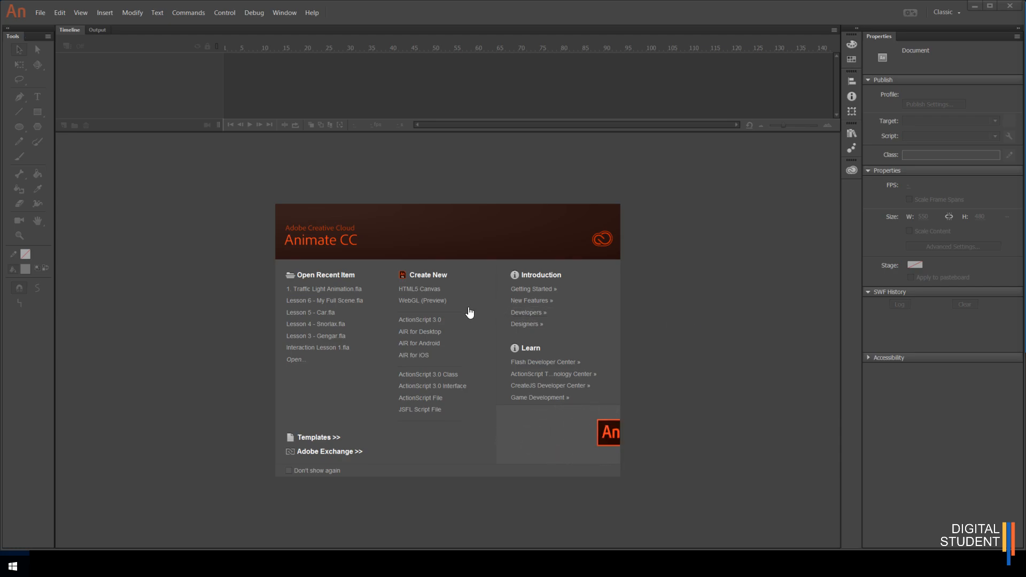
- Create a new HTML5 Canvas document and save it as Text Animation Extension in the 1. Traffic Light Animation folder
left_click(418, 291)
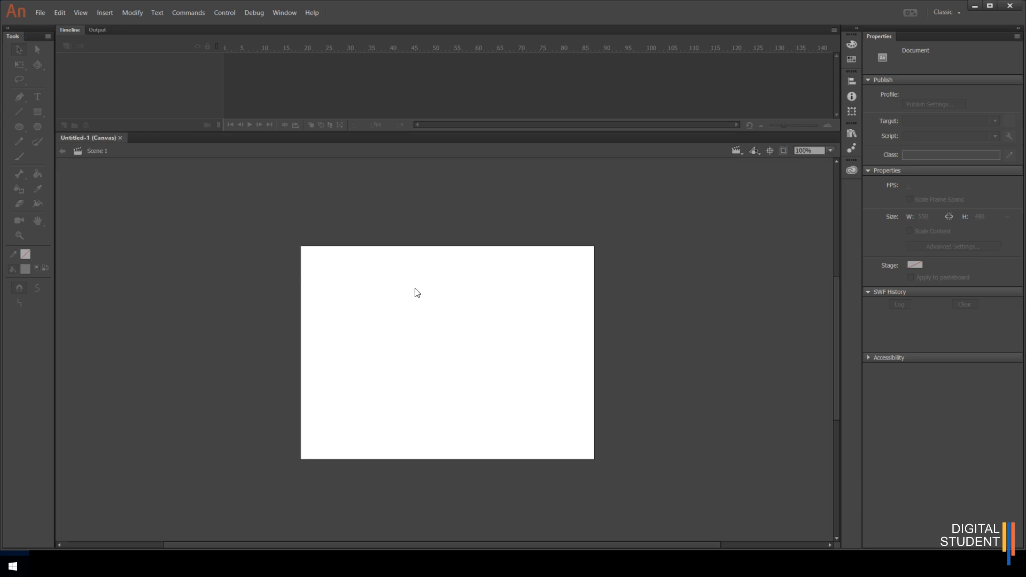
left_click(37, 13)
left_click(56, 102)
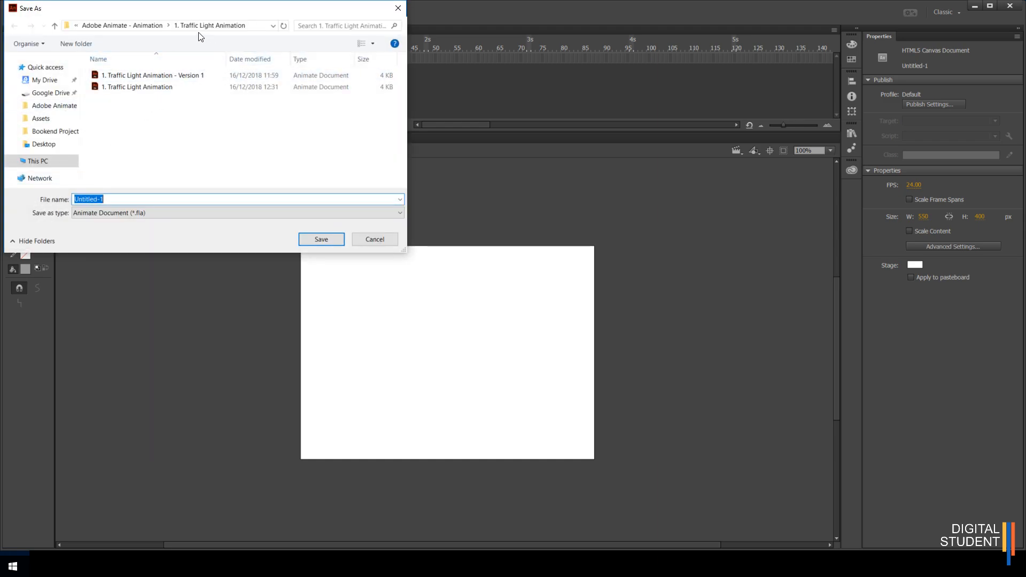
left_click(145, 27)
left_click(111, 22)
double_click(136, 78)
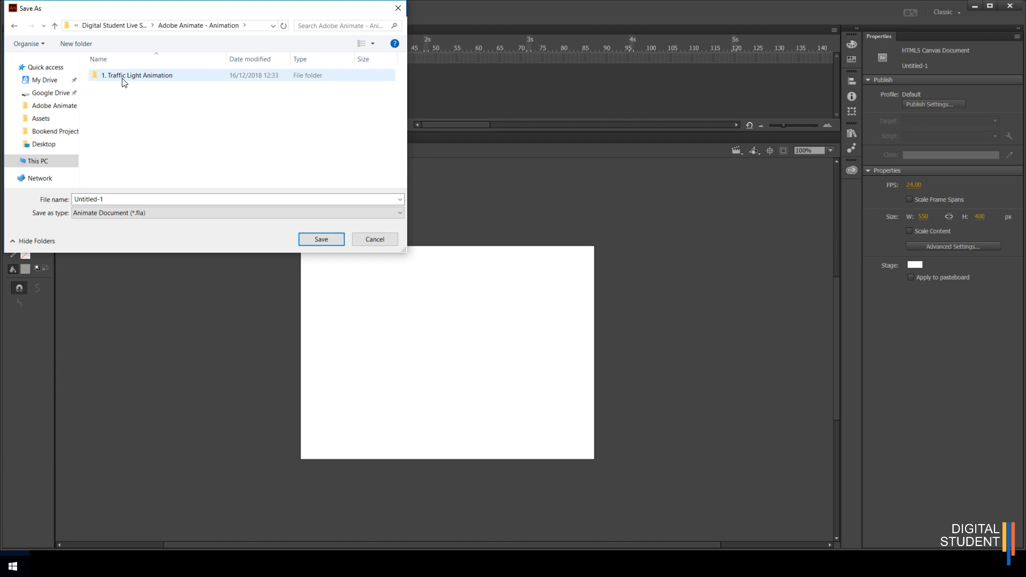
left_click(121, 79)
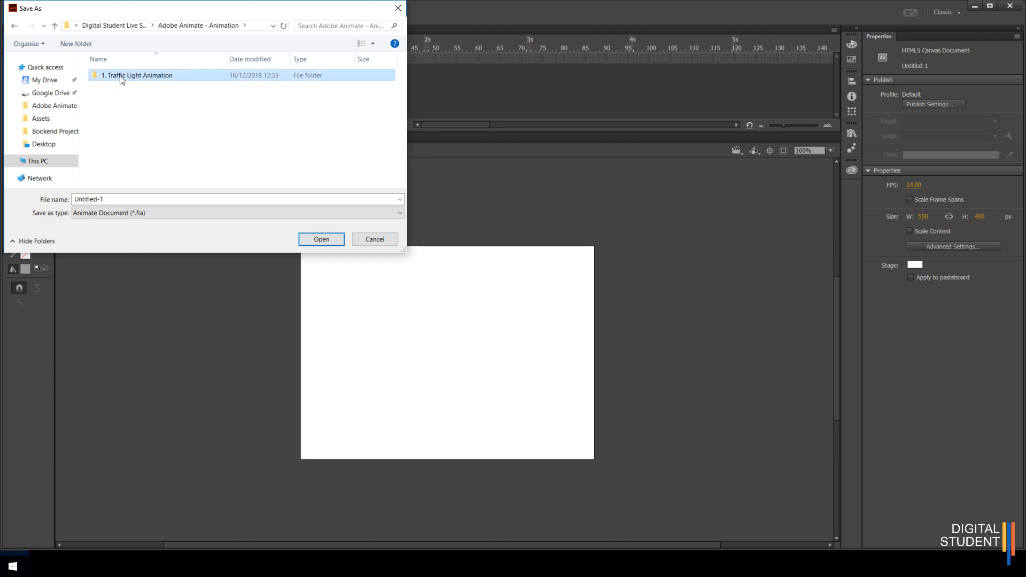
double_click(121, 79)
left_click(114, 196)
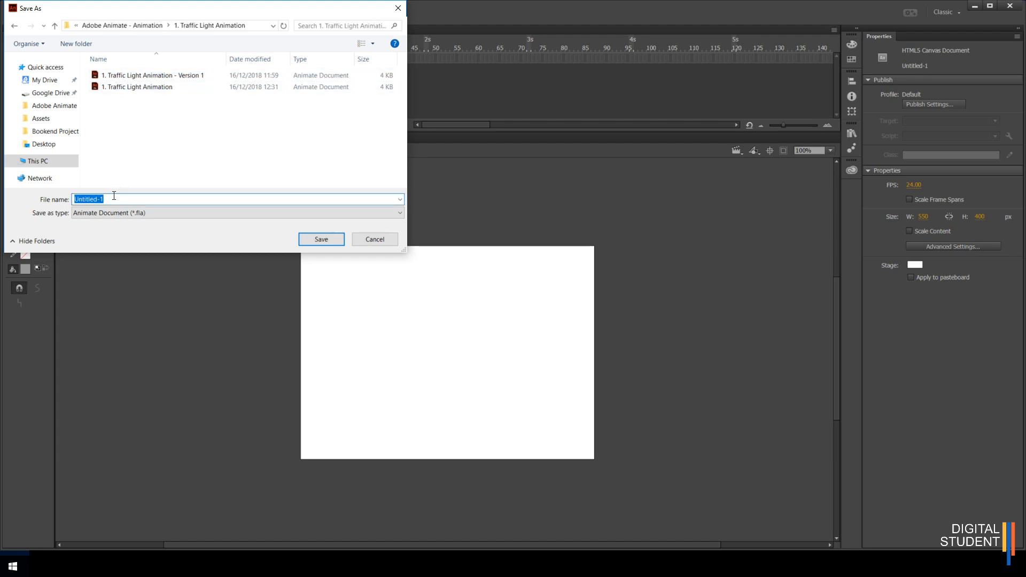
type("Text Animation Extension")
left_click(321, 239)
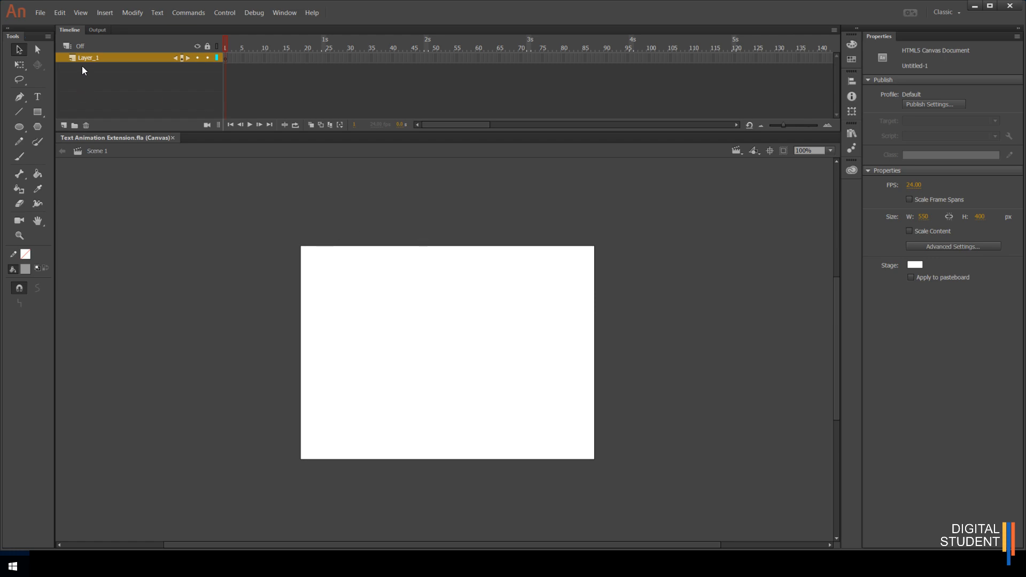
- Rename the layer to Text
double_click(104, 58)
type("Text")
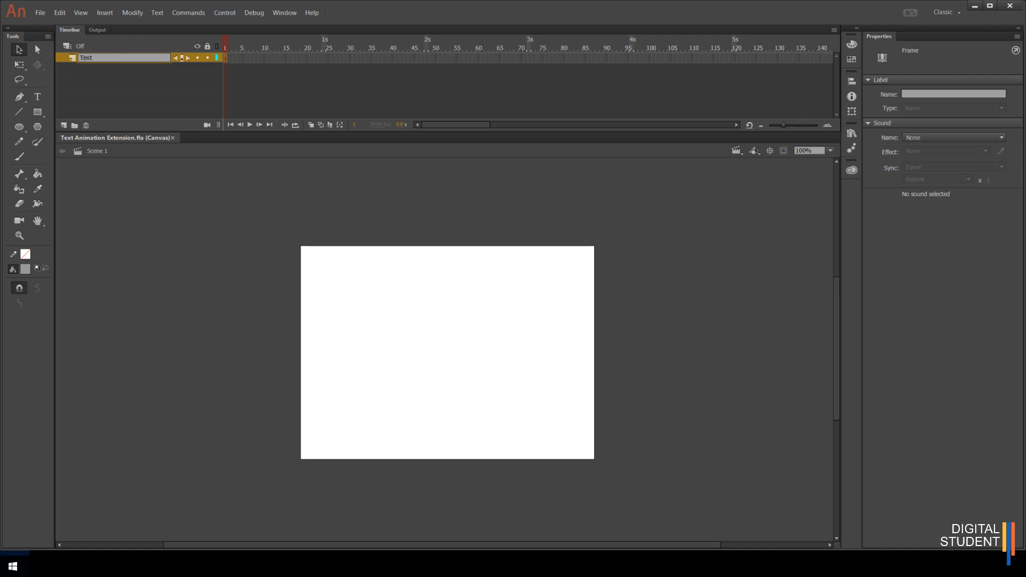
left_click(183, 93)
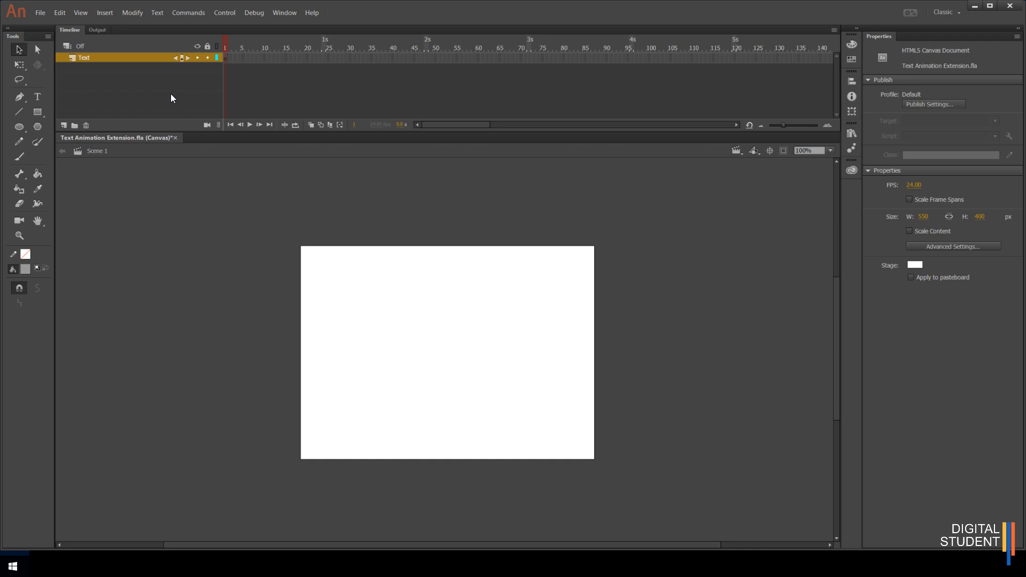
- With the Text tool set to red #FF0000, type the letter H on the stage
left_click(34, 97)
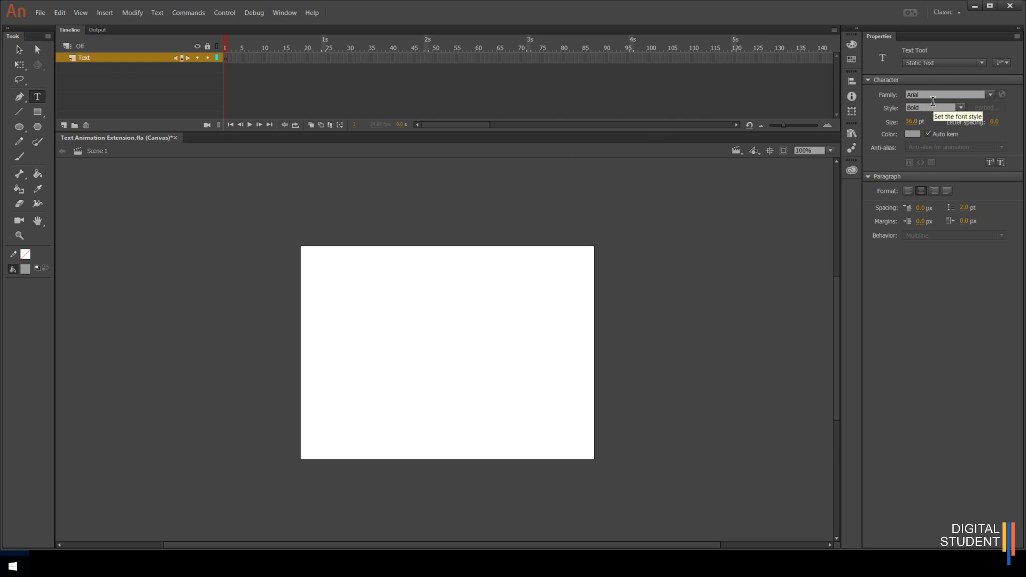
left_click(914, 134)
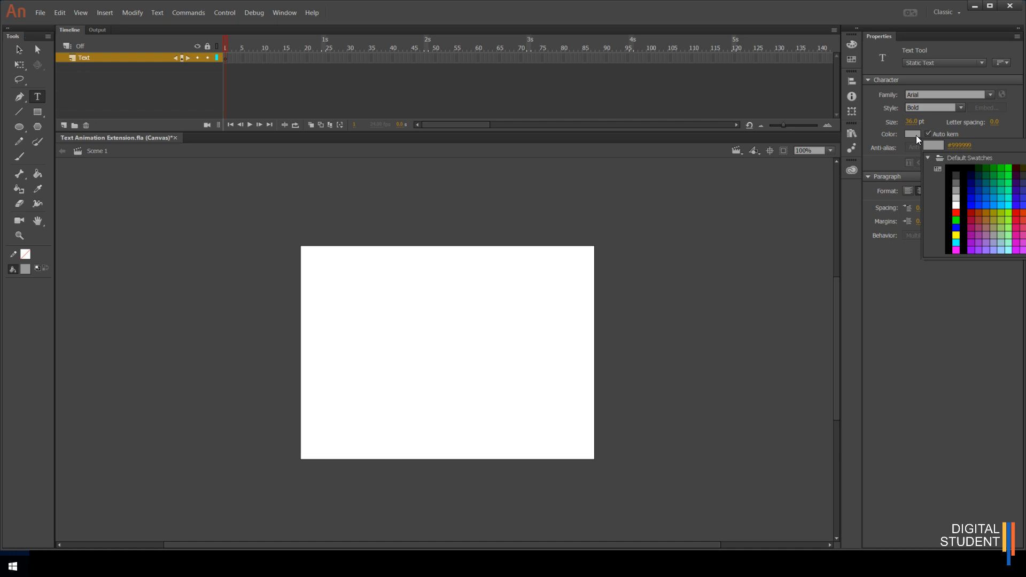
left_click(956, 212)
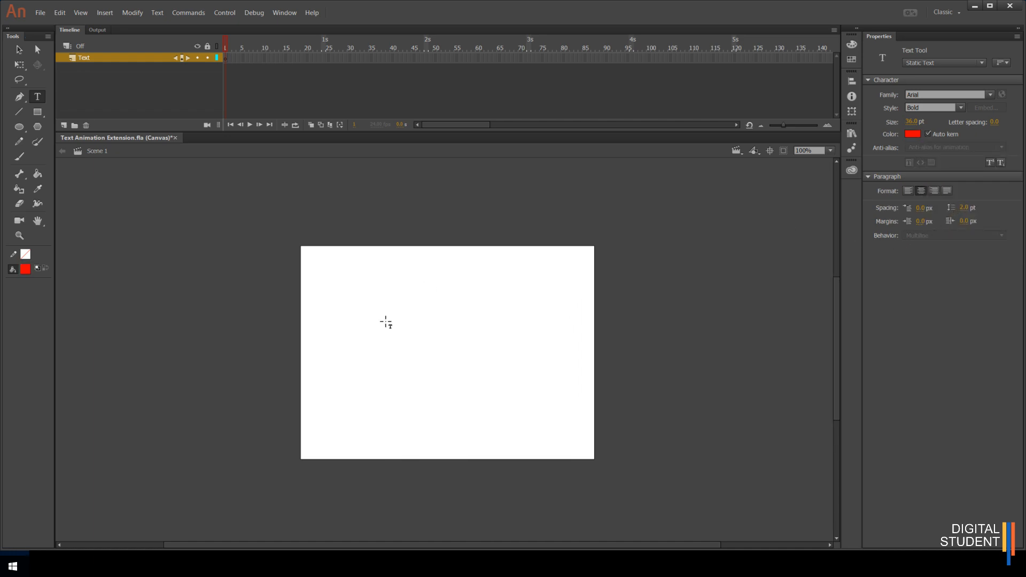
left_click(342, 320)
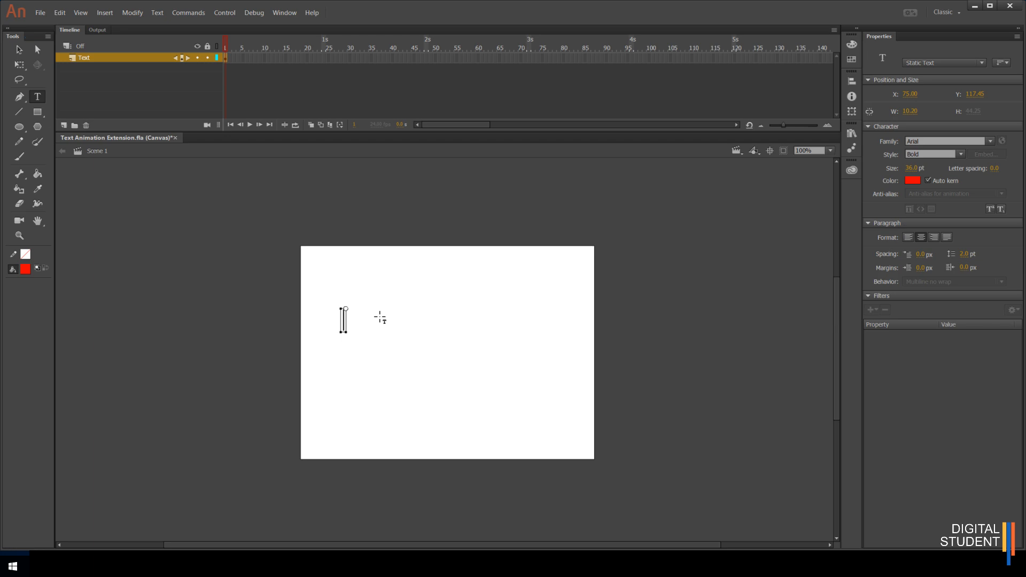
type("H")
- Insert a keyframe at frame 3 of the Text layer
left_click(234, 60)
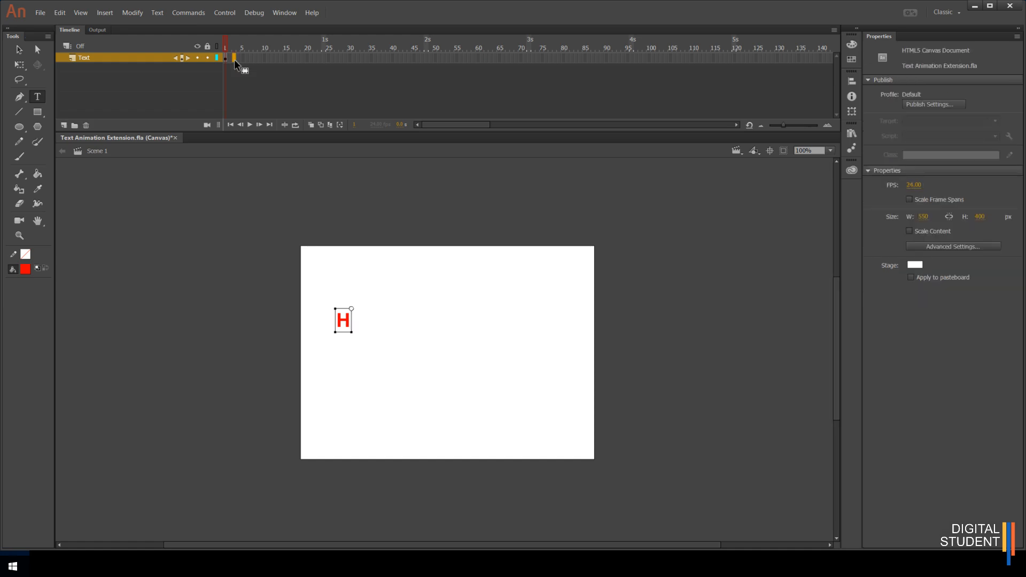
right_click(235, 61)
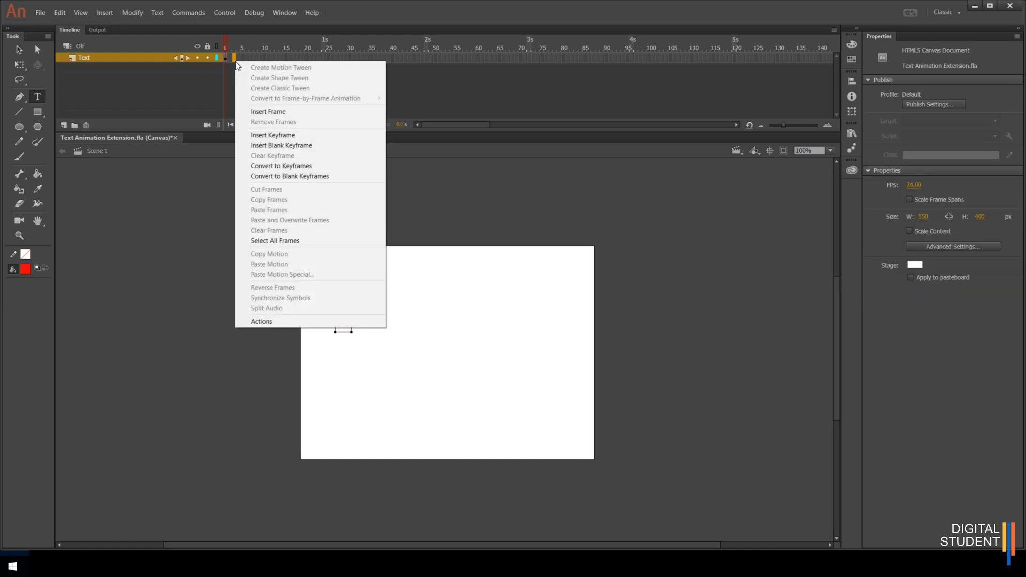
left_click(263, 135)
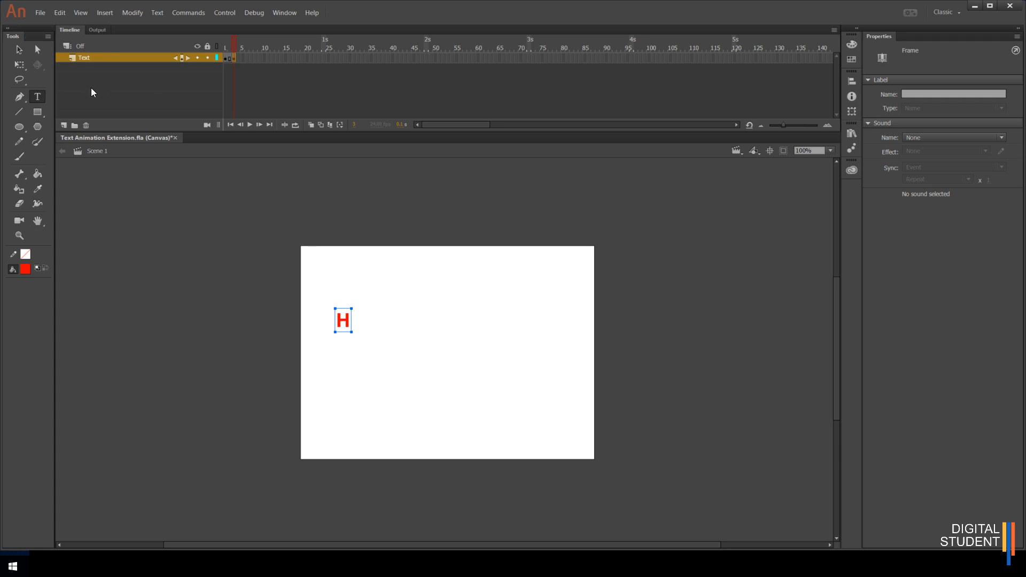
- Add a separate blue #0000CC letter E text beside the H and nudge it closer
left_click(366, 324)
left_click(367, 324)
type("E")
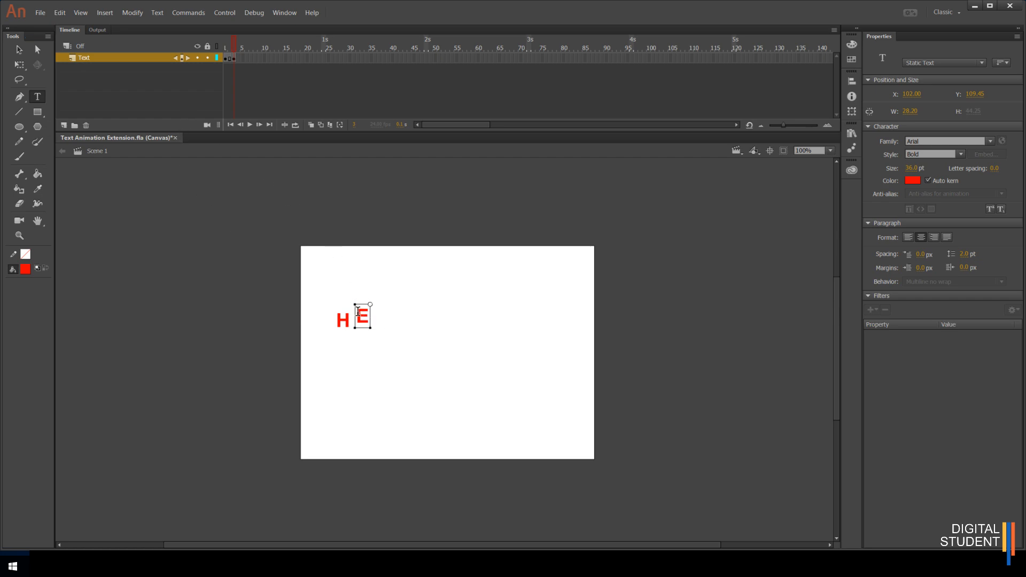
double_click(358, 313)
left_click(913, 181)
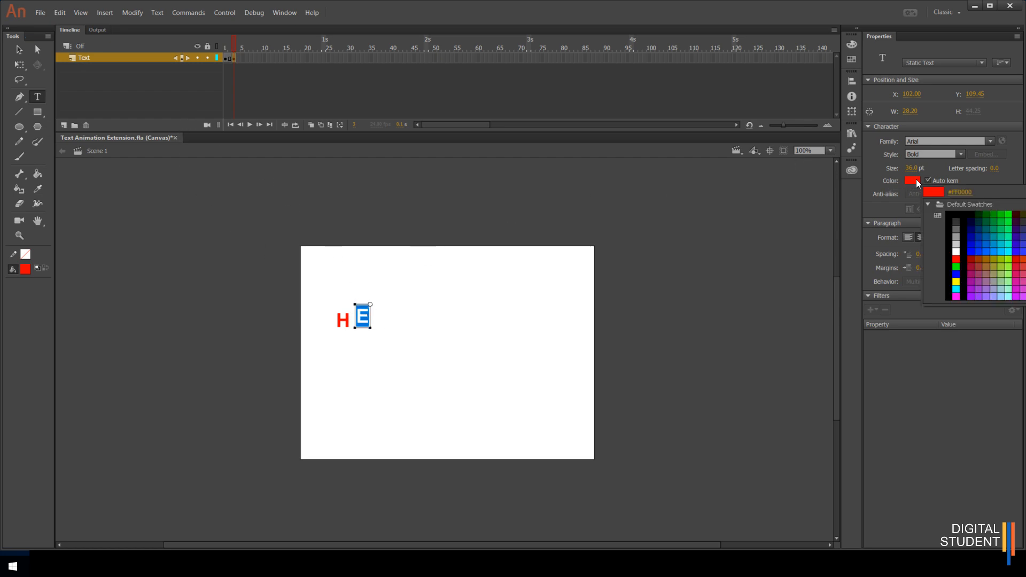
left_click(976, 241)
left_click(19, 49)
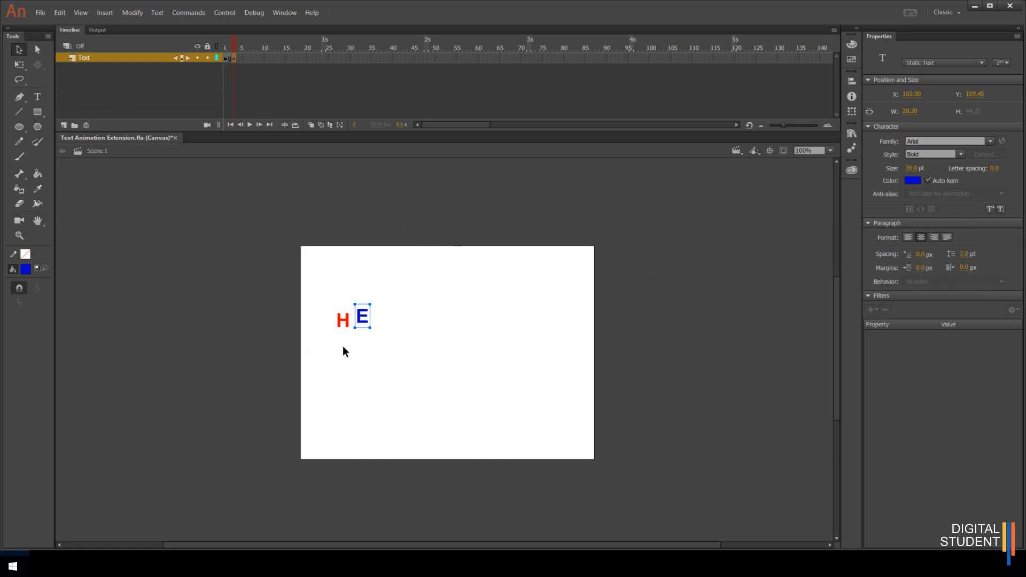
left_click_drag(369, 327, 367, 332)
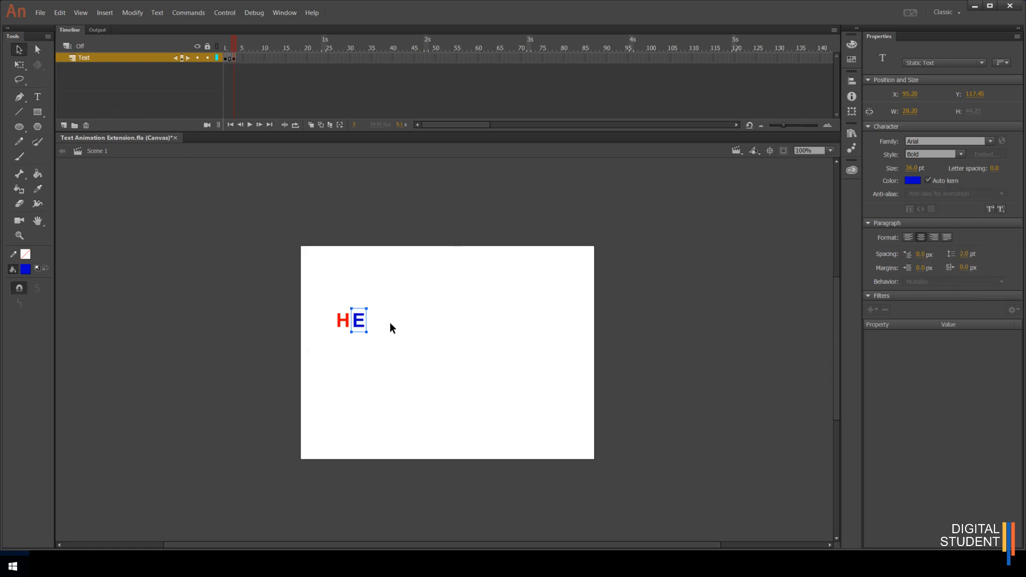
- Delete the separate E text
left_click(390, 322)
double_click(361, 322)
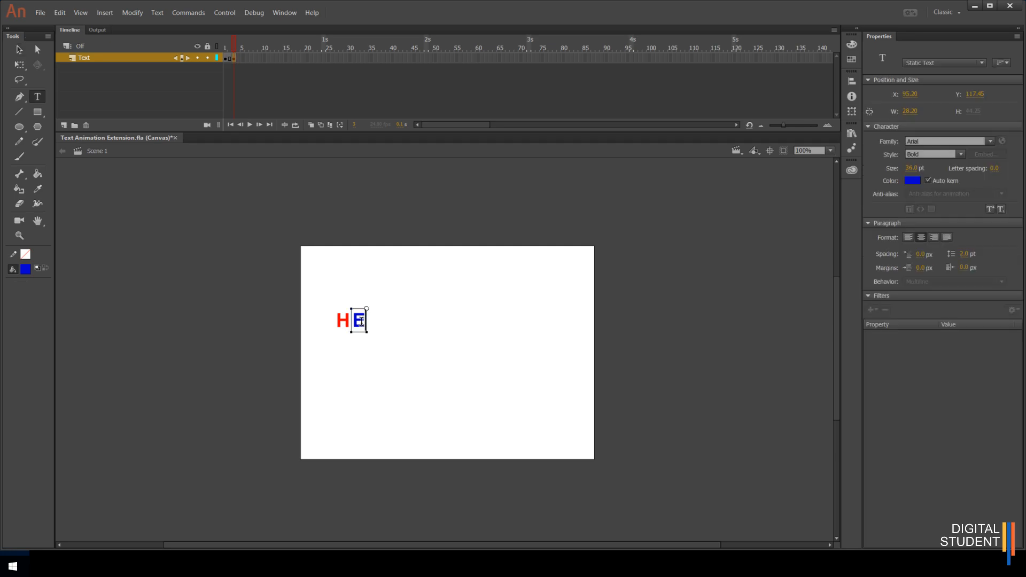
left_click(388, 322)
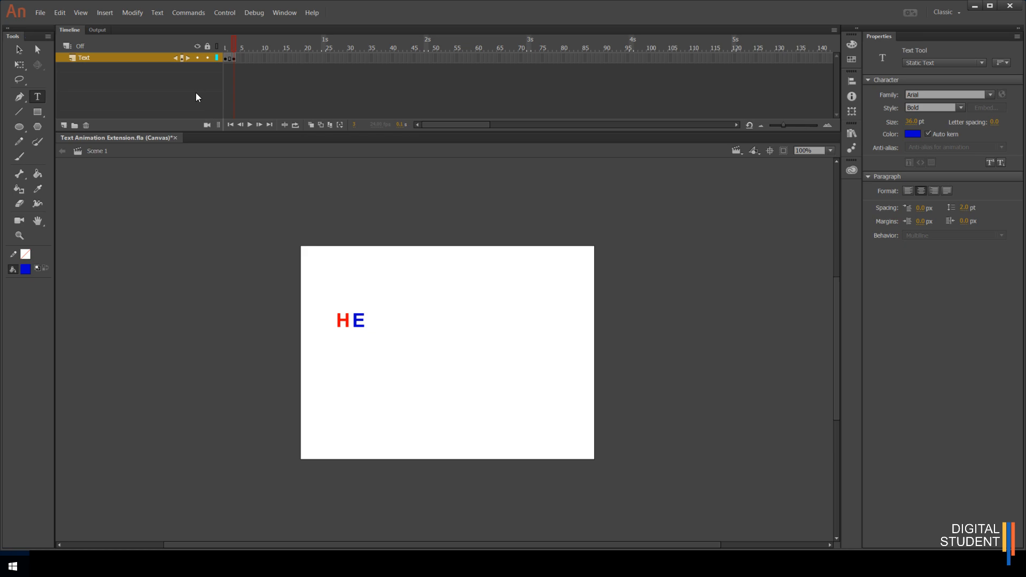
left_click(18, 49)
left_click(358, 318)
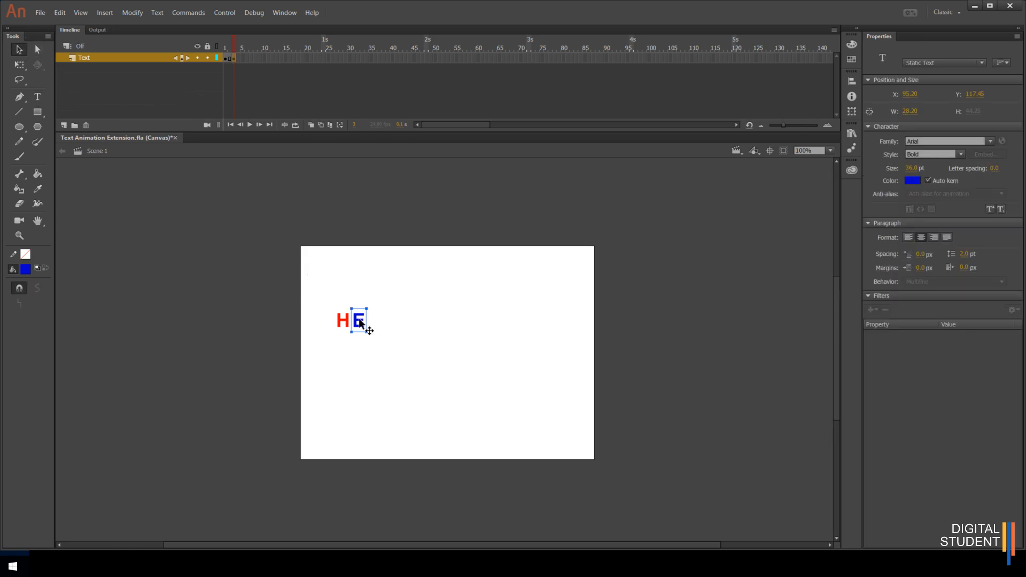
key("Delete")
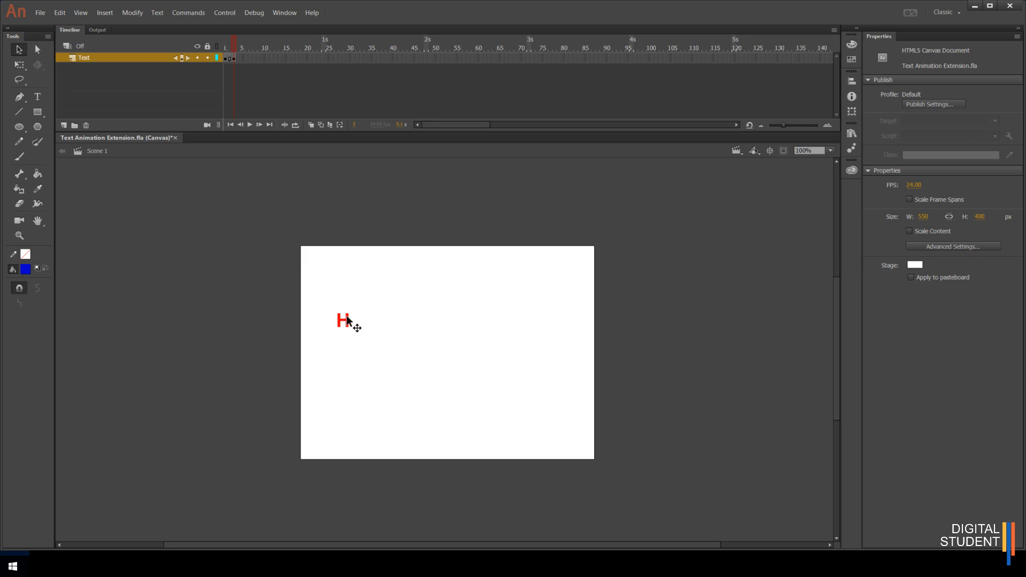
- Add an E after the H in the same text box and colour the E blue #0000CC
double_click(350, 320)
type("E")
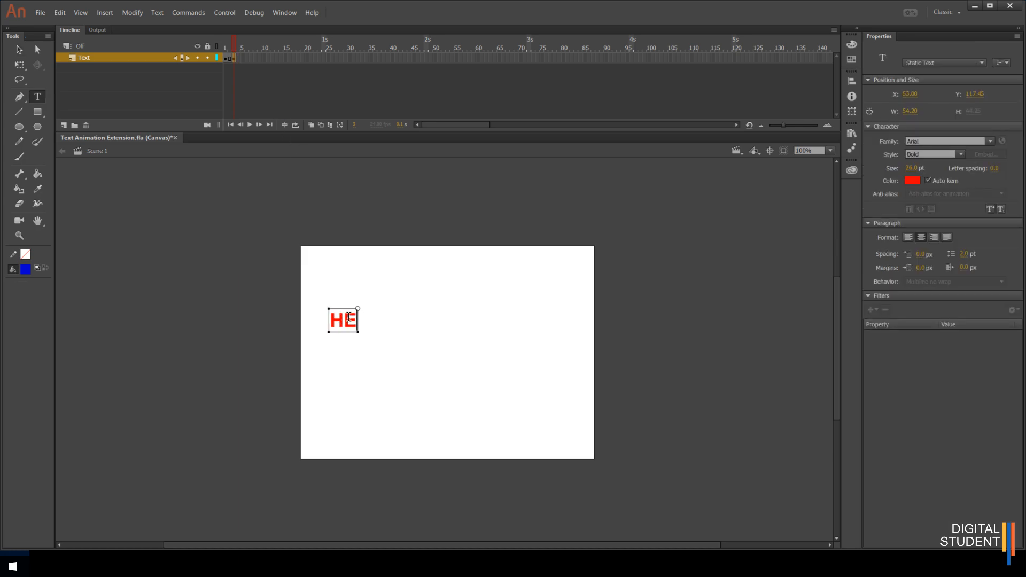
left_click_drag(345, 319, 358, 320)
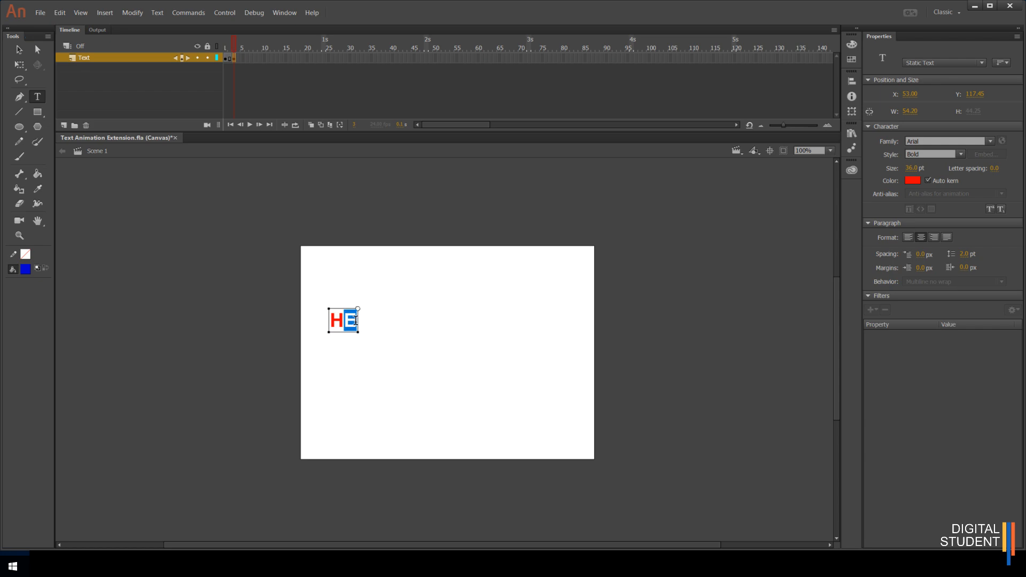
left_click(912, 180)
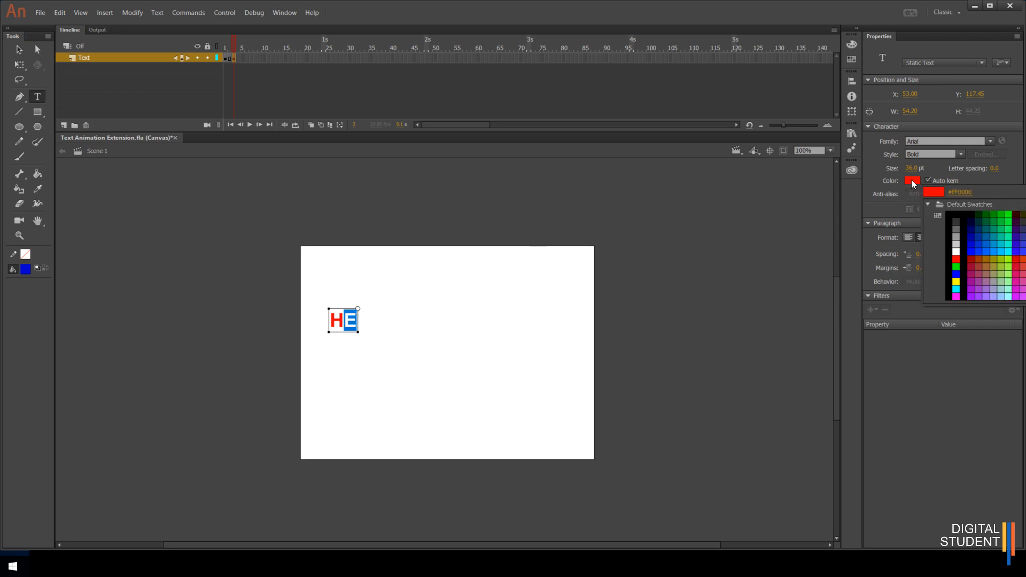
left_click(978, 244)
left_click(364, 327)
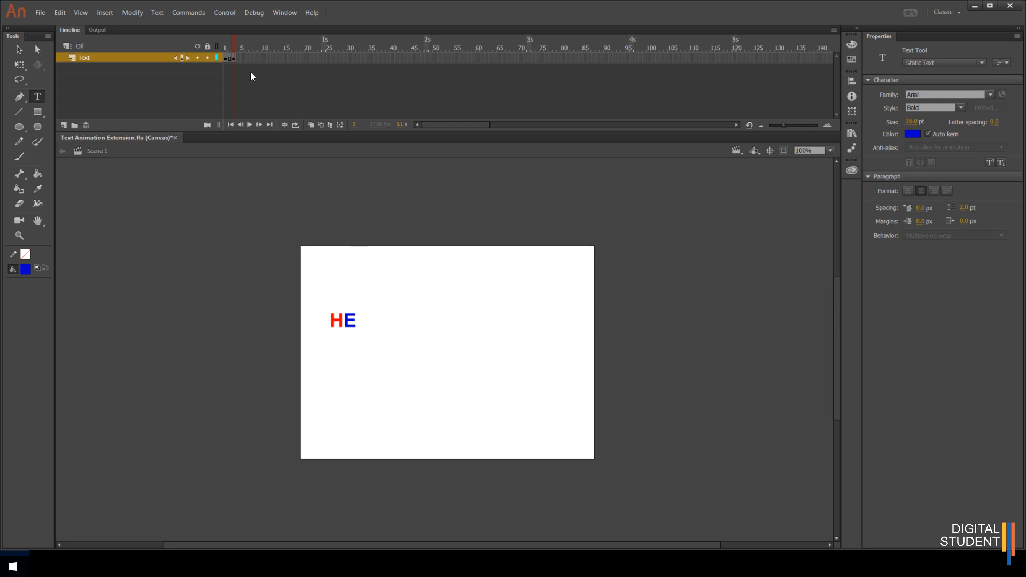
- Insert a keyframe at frame 5 of the Text layer
right_click(242, 58)
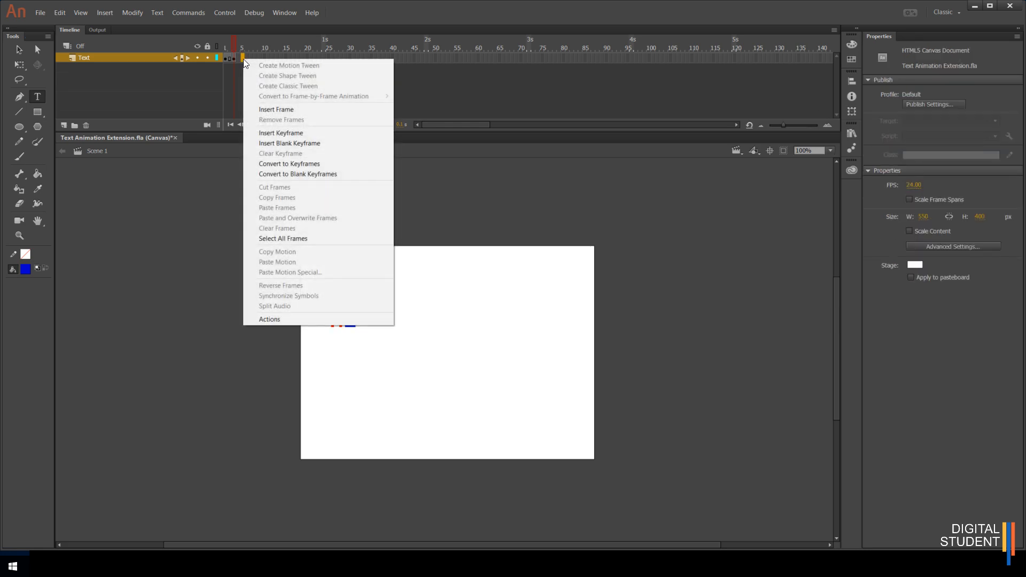
left_click(279, 133)
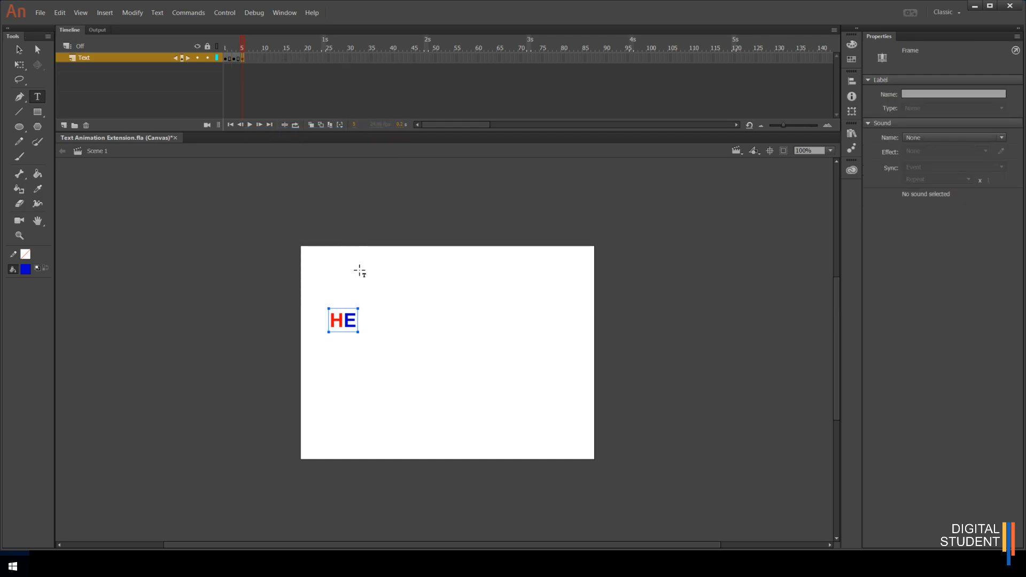
- Append LL to the text and colour both letters green
left_click(355, 321)
type("LL")
left_click_drag(345, 321, 368, 325)
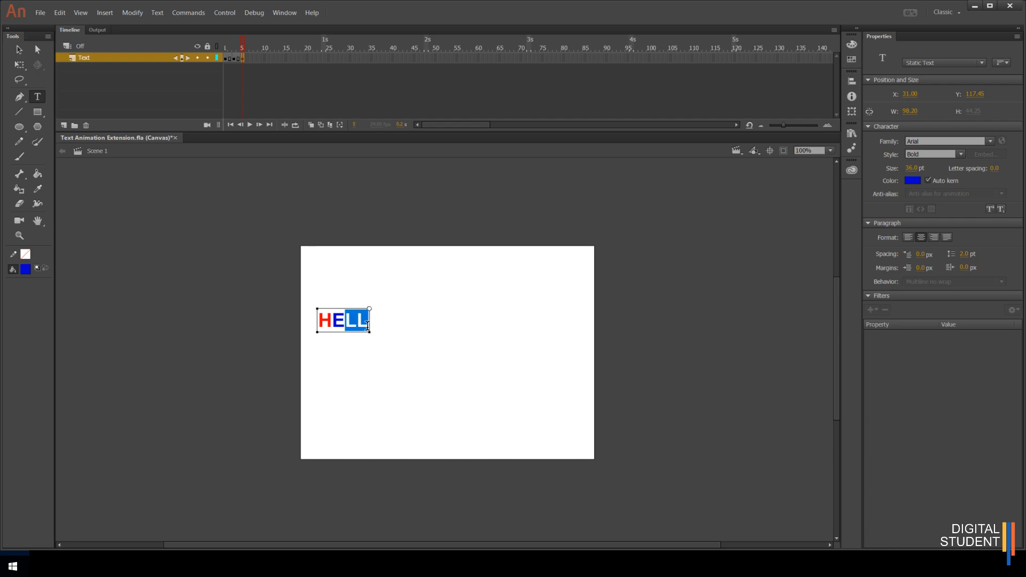
left_click(916, 180)
left_click(1013, 210)
left_click(414, 319)
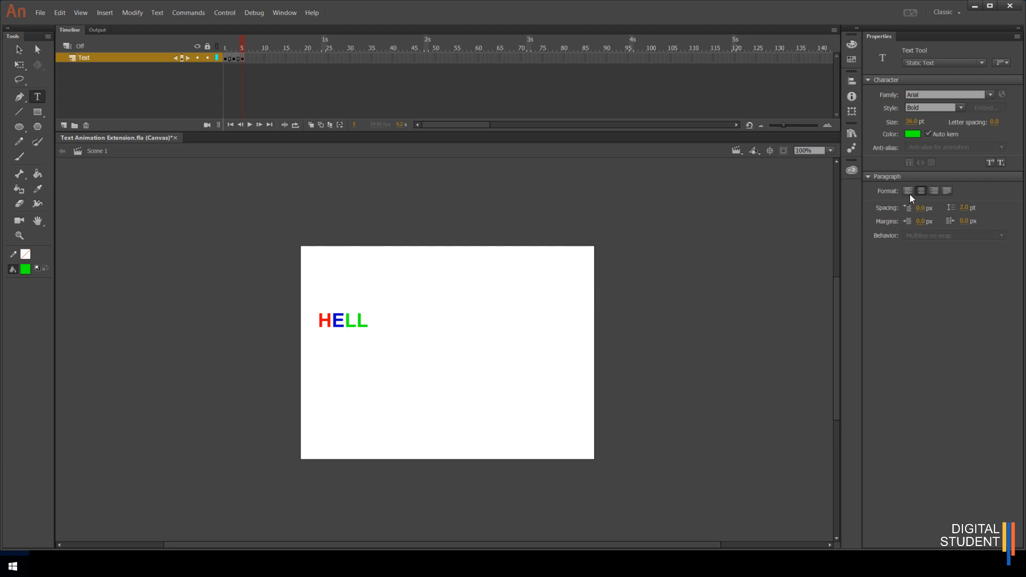
- Move the HELL text about 20 px to the right
key("v")
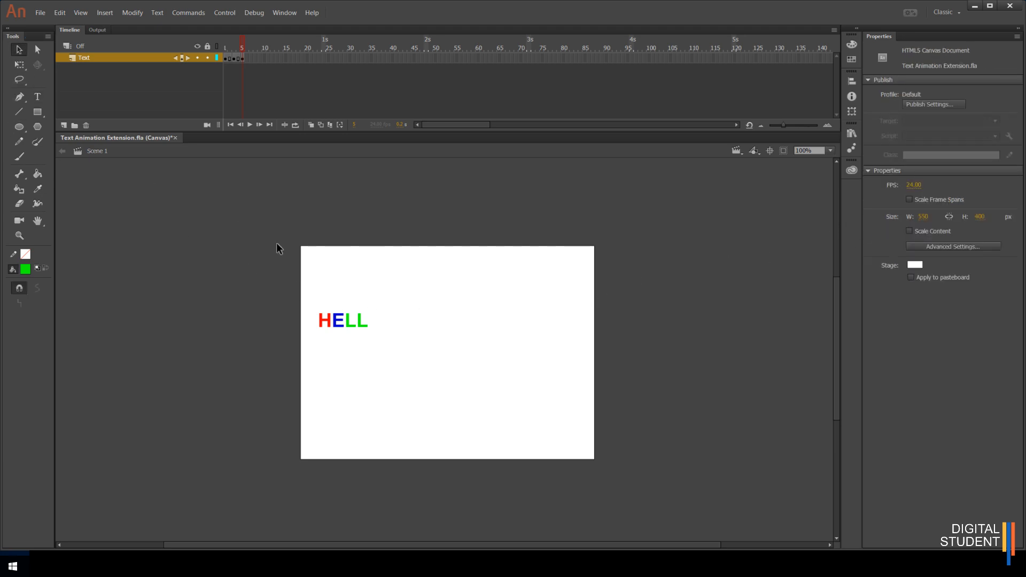
left_click(332, 322)
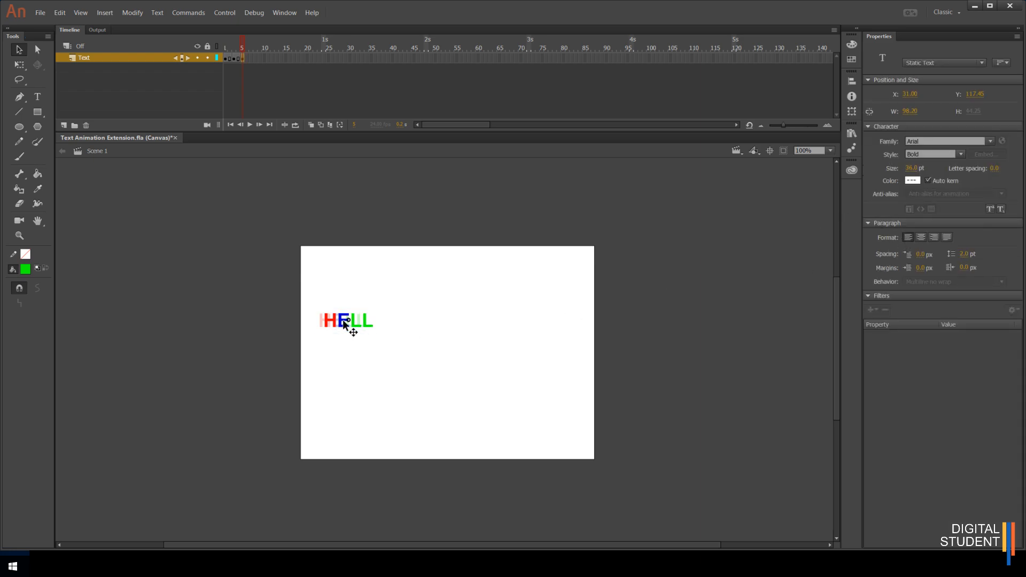
left_click_drag(349, 320, 349, 319)
- Insert a keyframe at frame 7 of the Text layer and select the text
left_click_drag(242, 47, 242, 48)
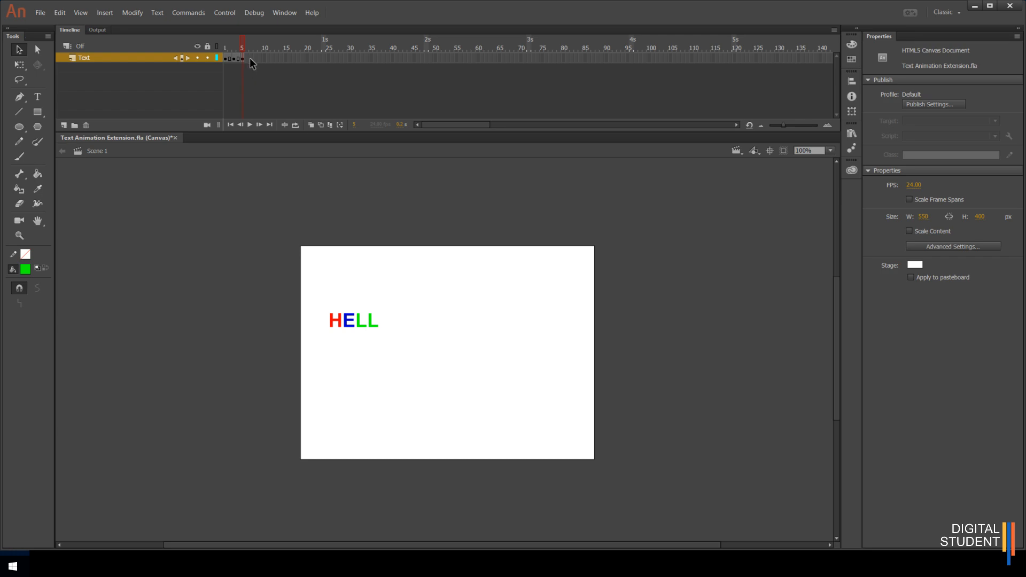
right_click(249, 58)
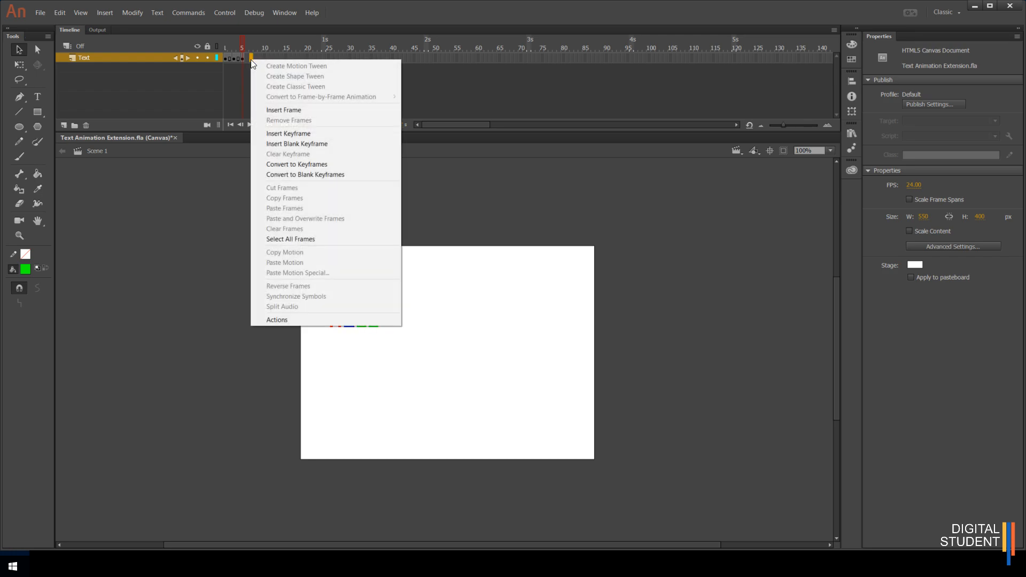
left_click(299, 134)
left_click(374, 317)
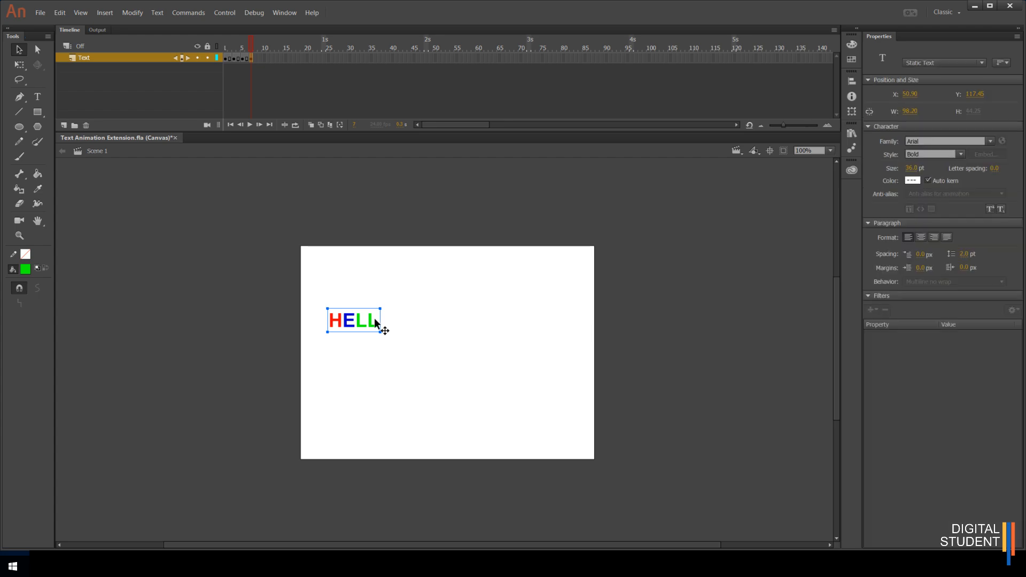
- Append an O to the HELL text and colour it yellow
double_click(379, 322)
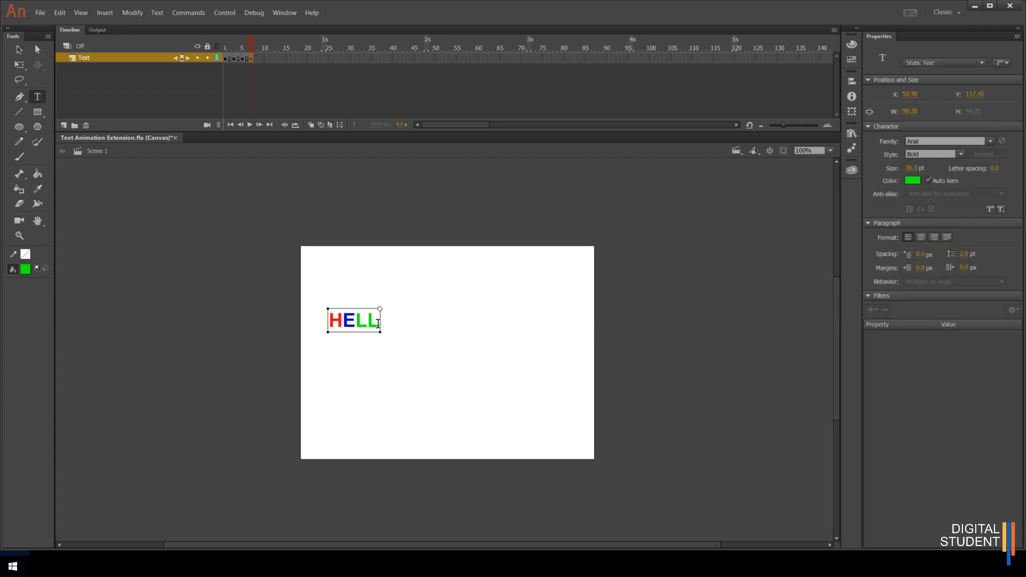
type("O")
left_click_drag(379, 323, 395, 323)
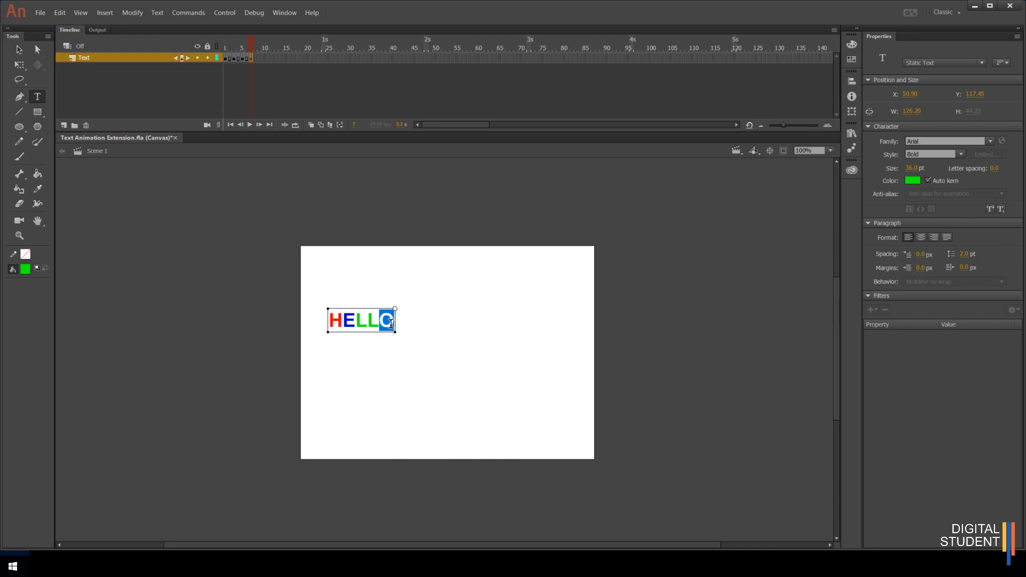
left_click(914, 180)
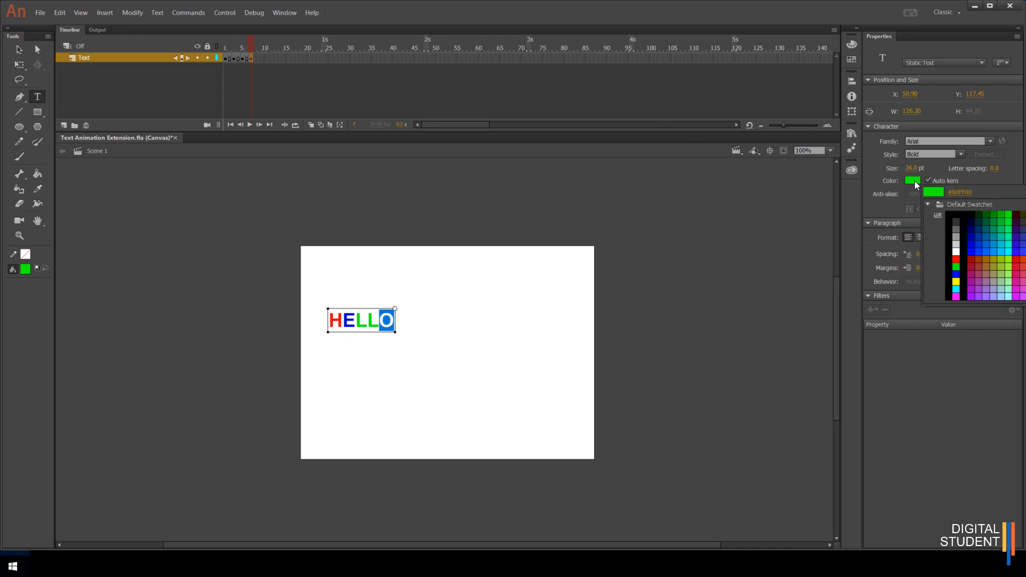
left_click(956, 282)
key("Escape")
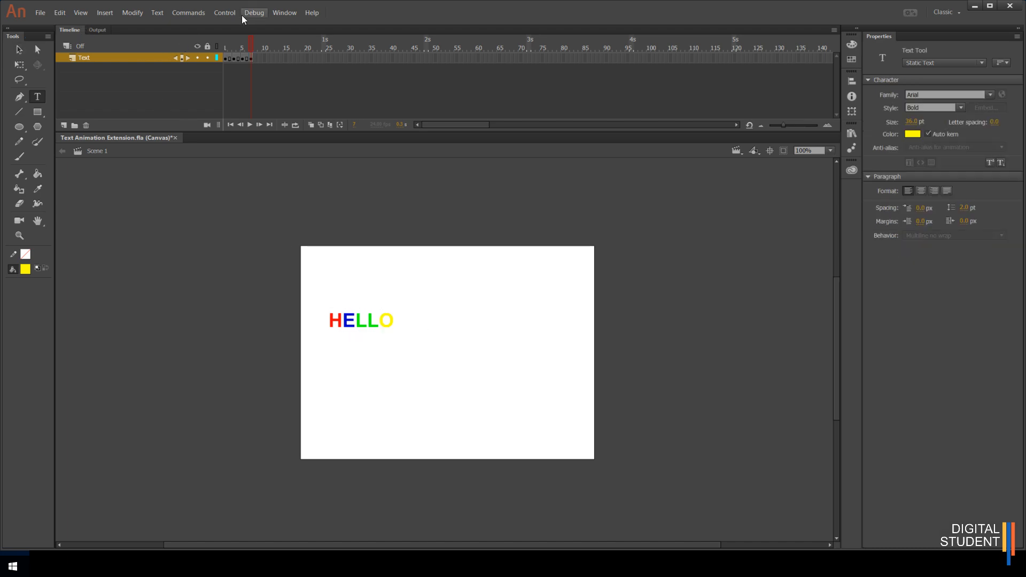
- Insert a keyframe at frame 10 and add a separate W text to the right of HELLO
right_click(265, 58)
left_click(307, 132)
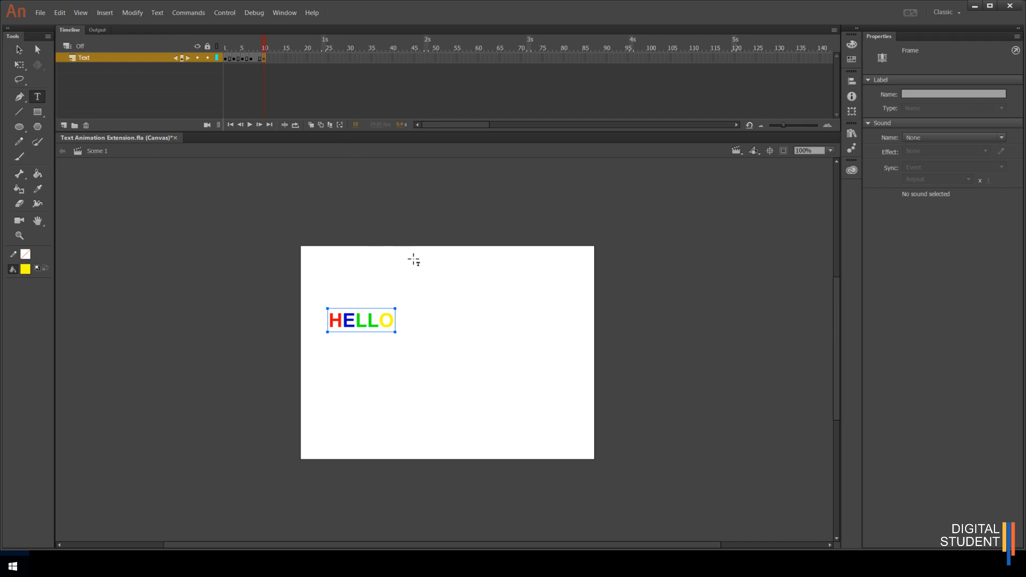
left_click(420, 319)
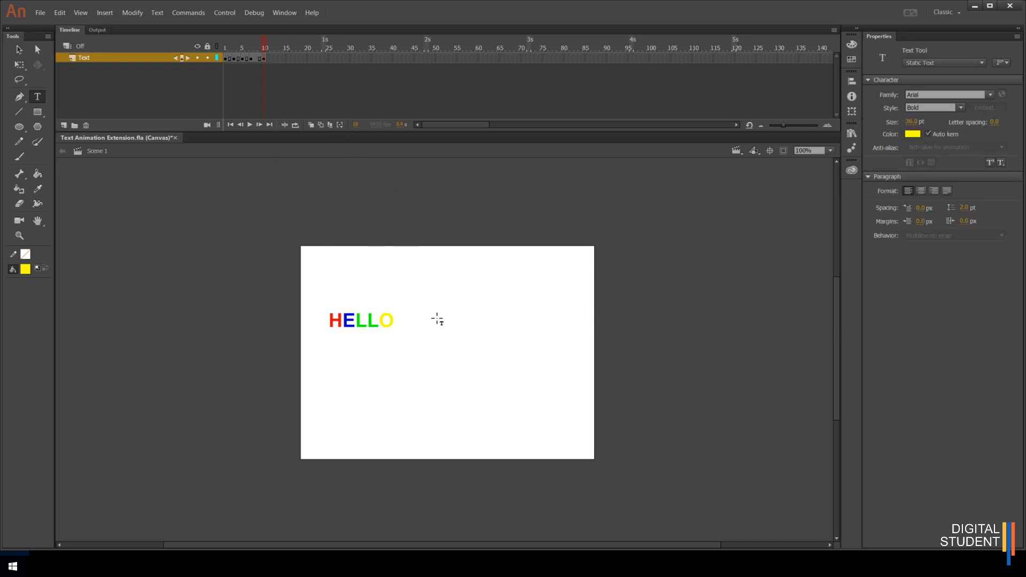
left_click(420, 318)
type("W")
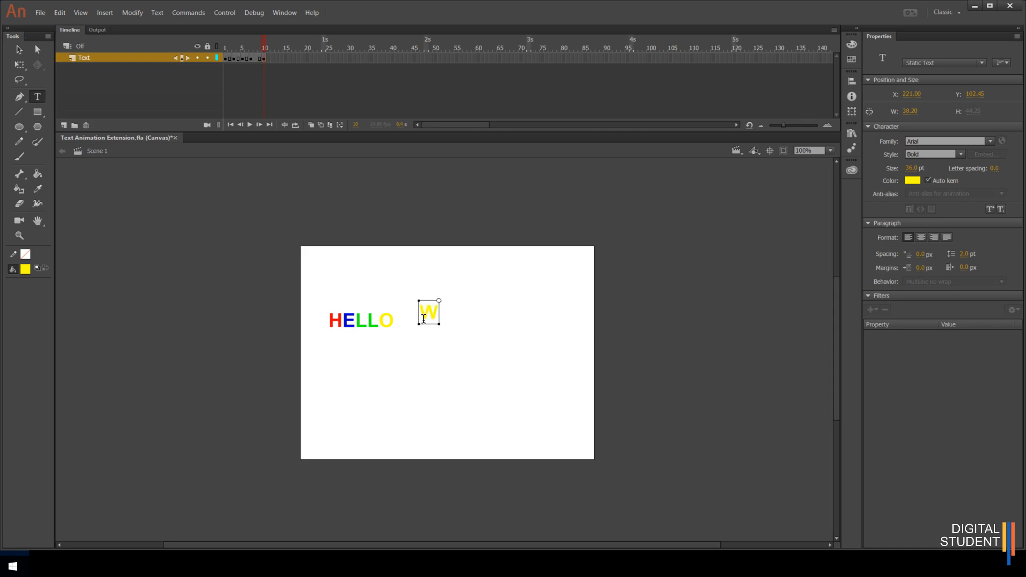
- Insert a keyframe at frame 12 and add a green O text to the right of the W
left_click(265, 49)
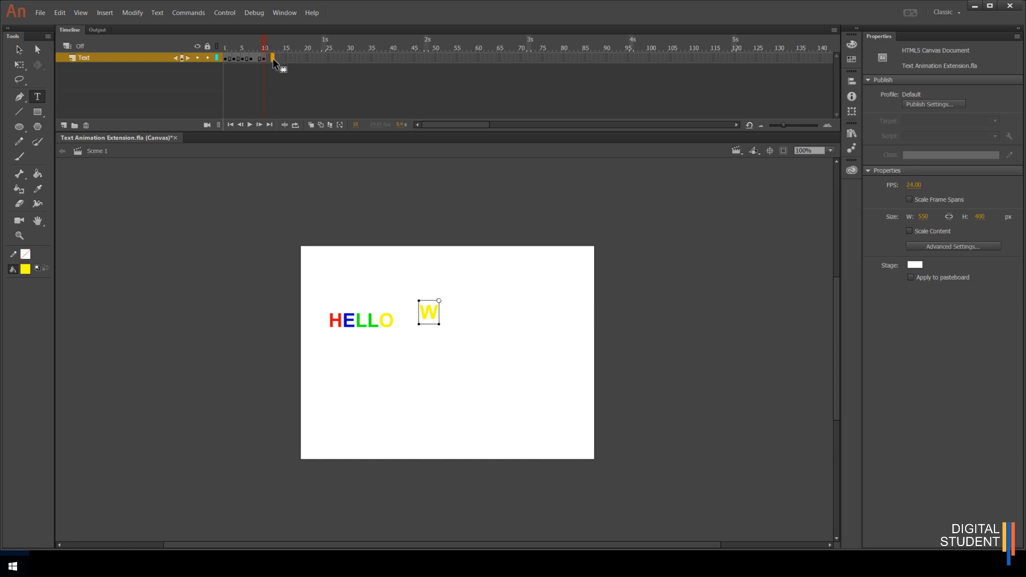
right_click(272, 59)
left_click(299, 133)
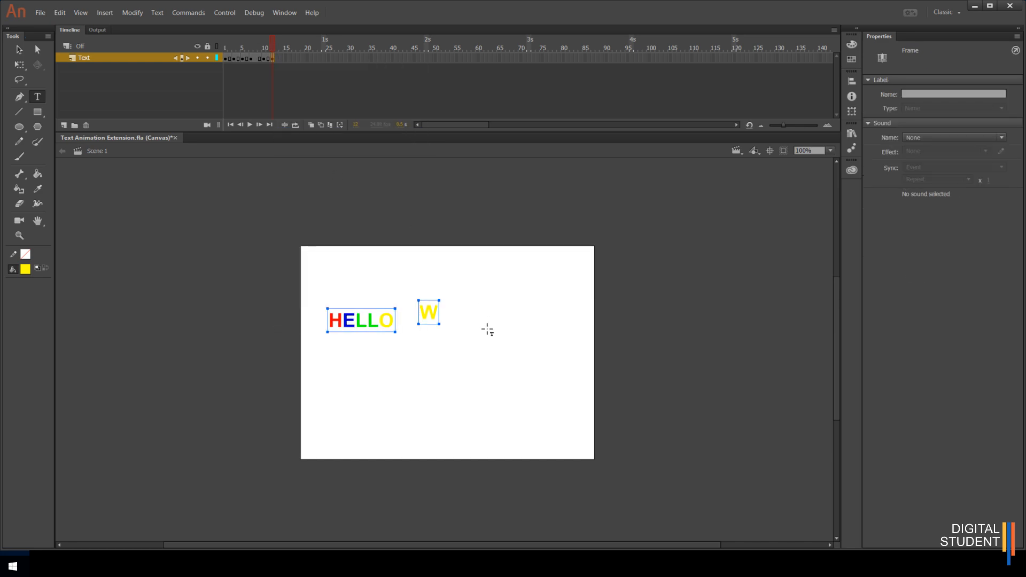
left_click(452, 309)
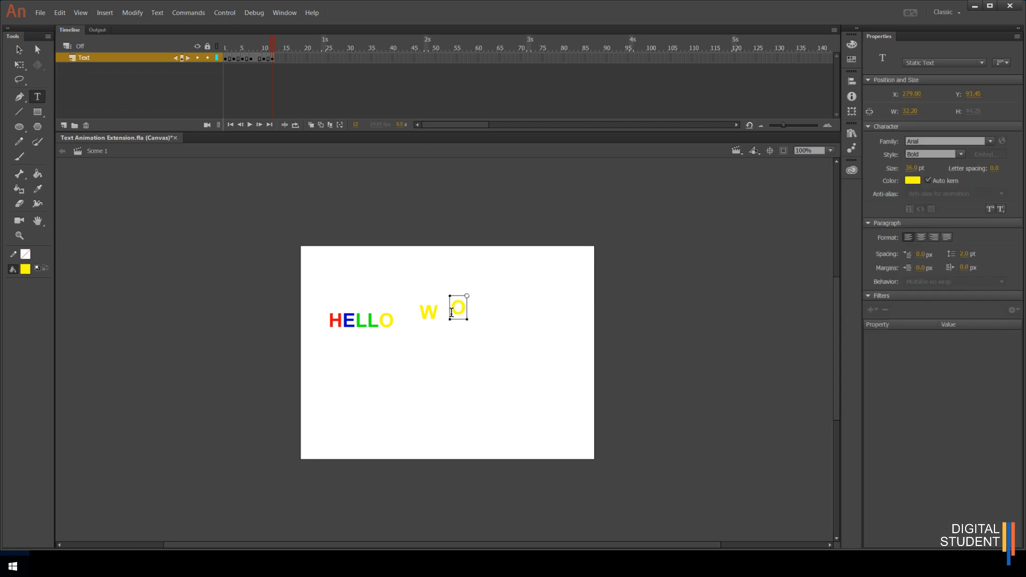
left_click_drag(450, 307, 467, 308)
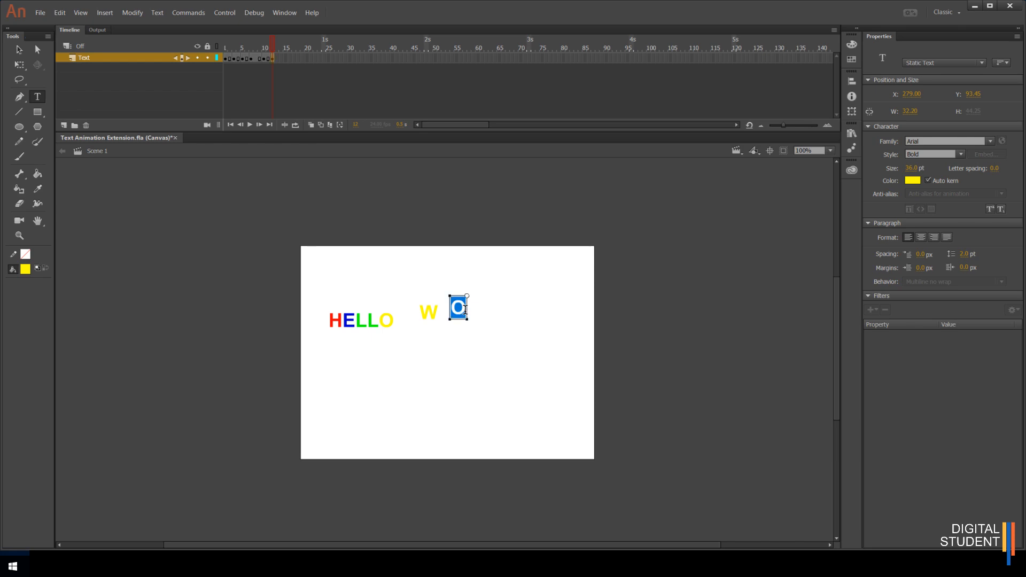
left_click(911, 181)
left_click(1014, 225)
key("Escape")
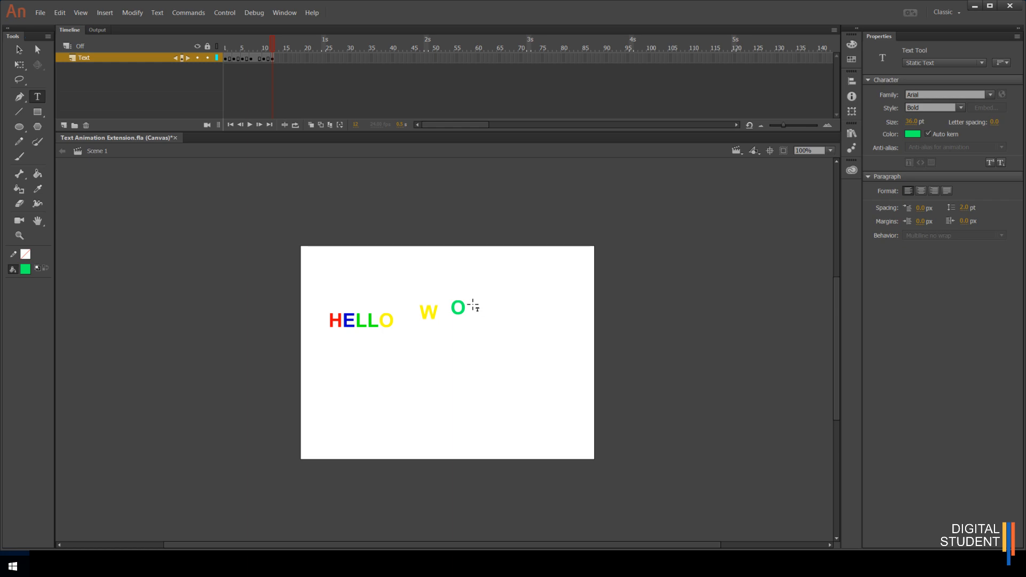
- Insert a keyframe at frame 15 and add a red R text to the right of the O
right_click(285, 58)
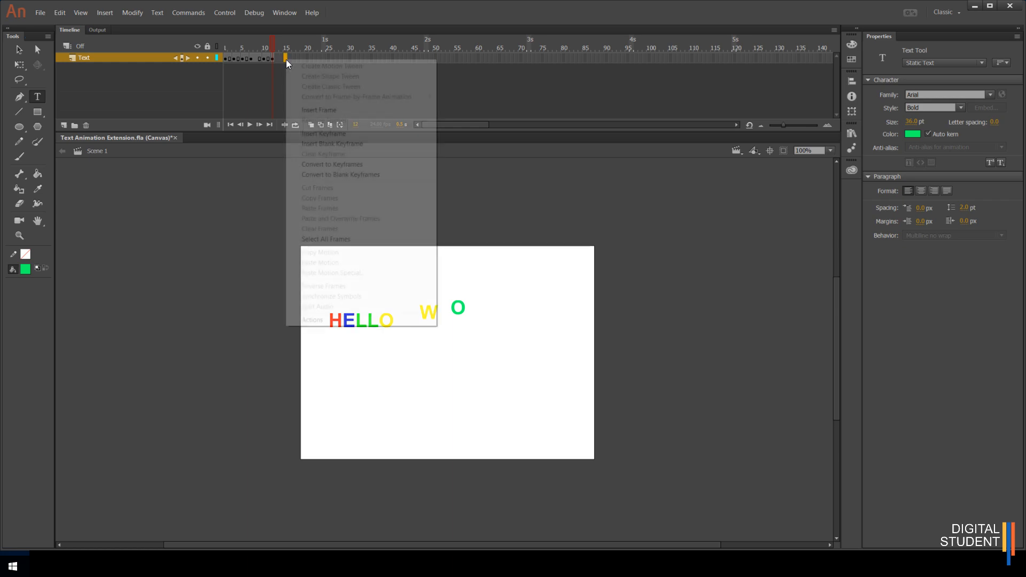
left_click(329, 135)
left_click(483, 309)
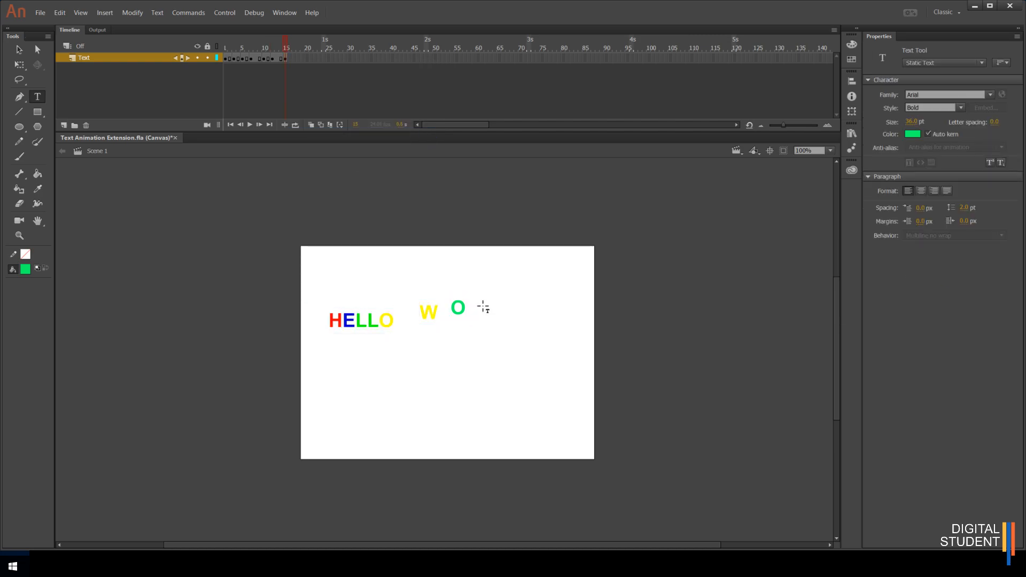
type("R")
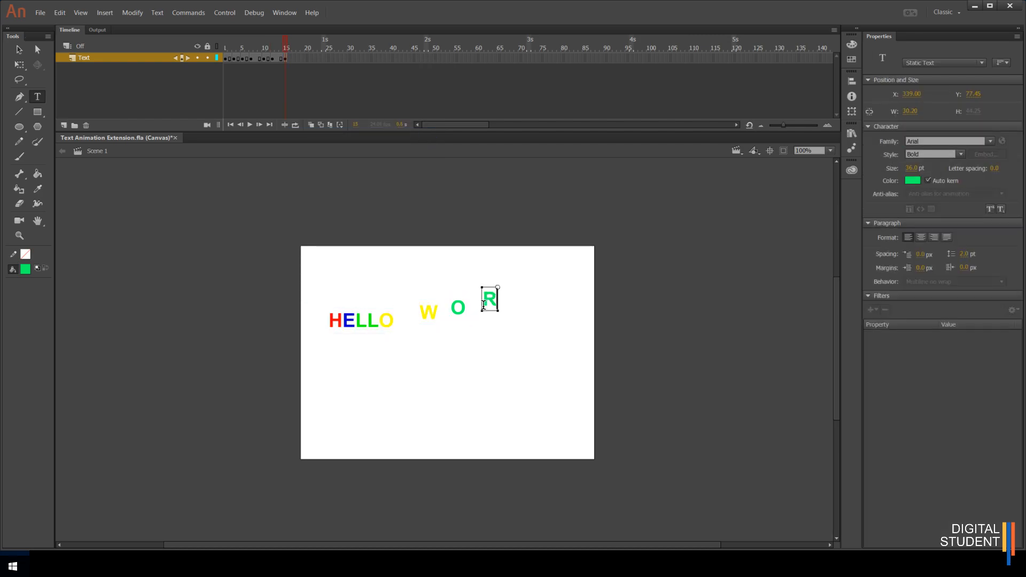
left_click_drag(484, 303, 493, 302)
left_click(914, 180)
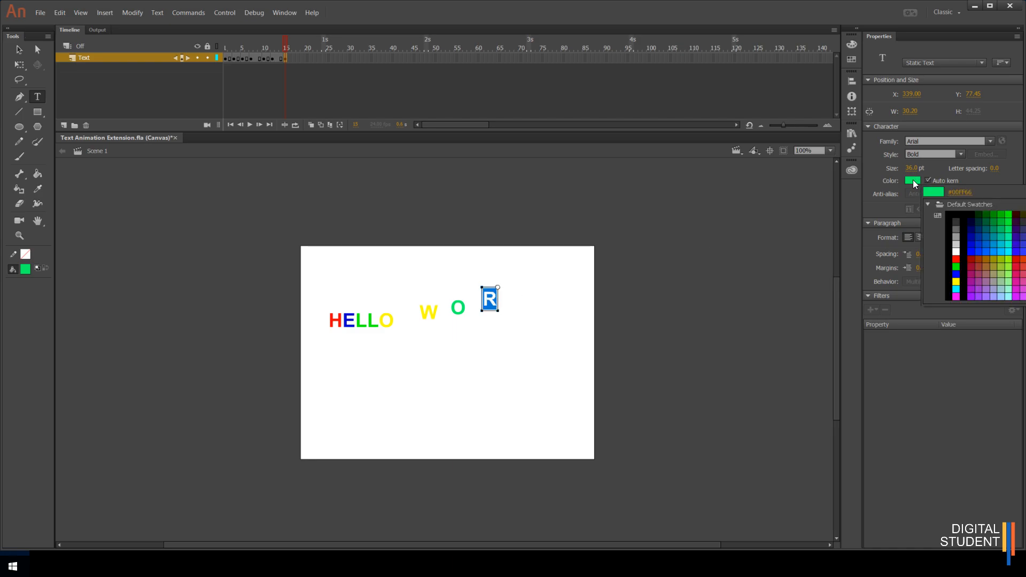
left_click(962, 255)
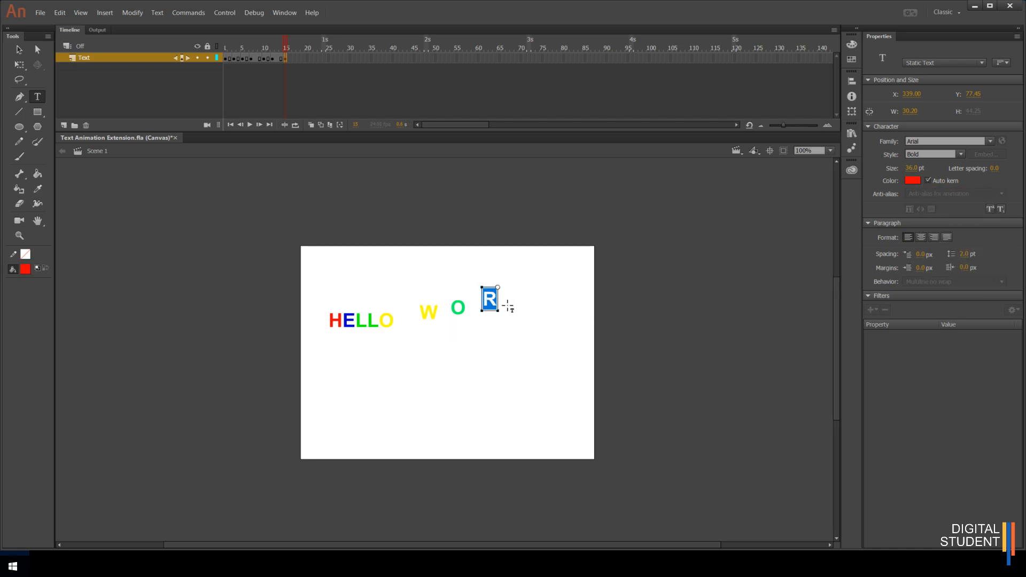
key("Escape")
- Insert a keyframe at frame 18 and add a blue L text to the right of the R
right_click(298, 59)
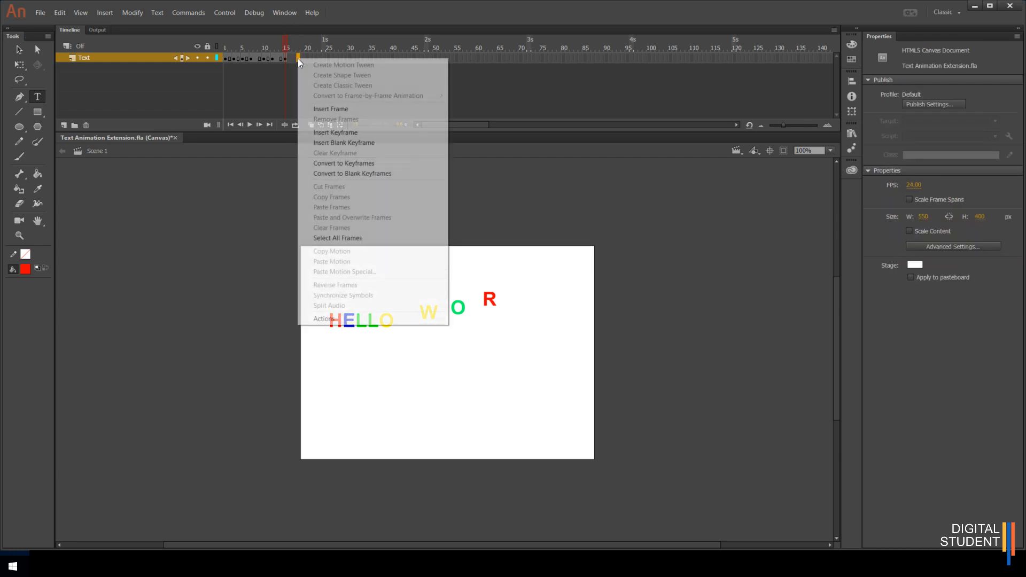
left_click(344, 132)
left_click(522, 293)
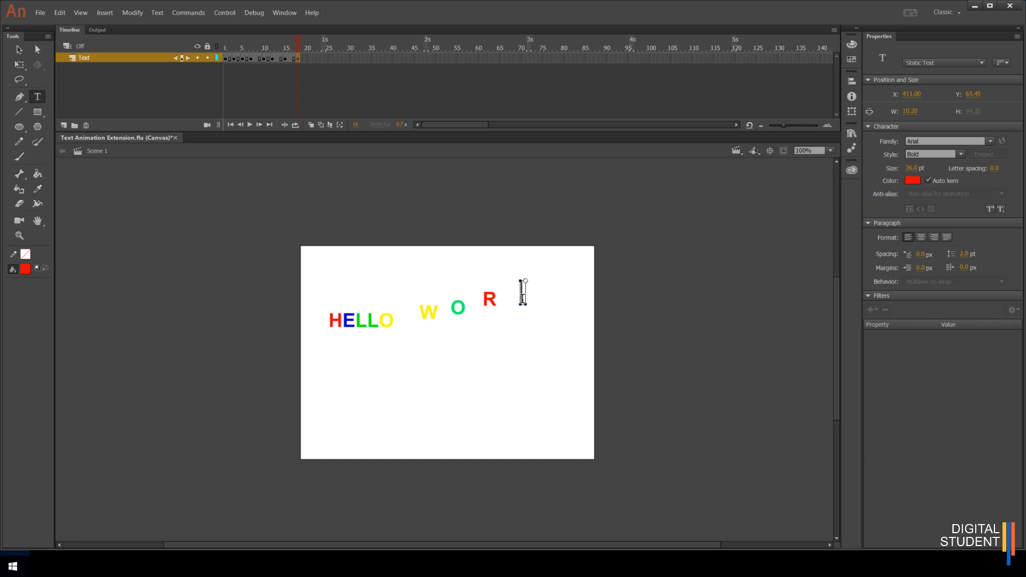
type("L")
double_click(523, 298)
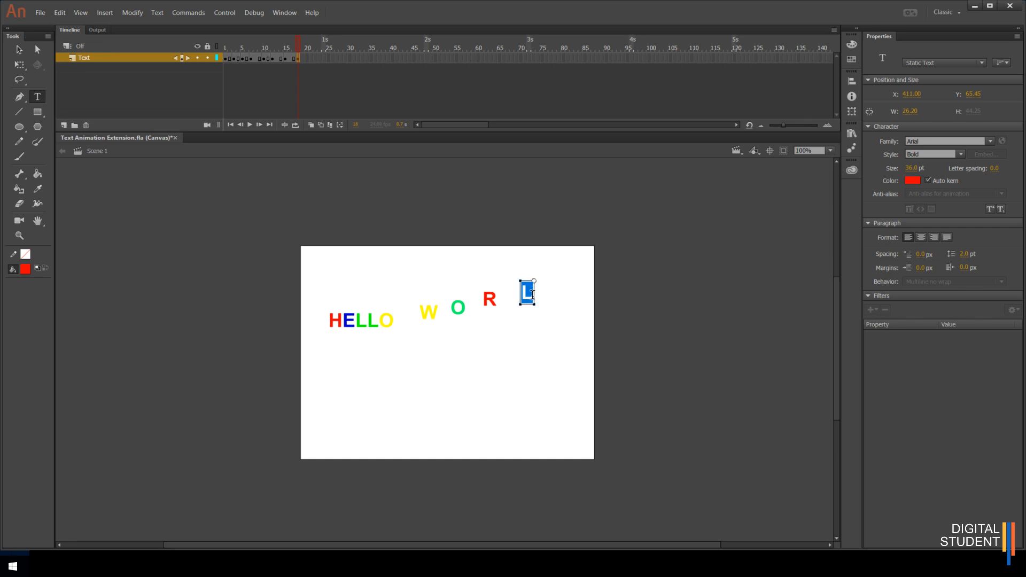
left_click(913, 179)
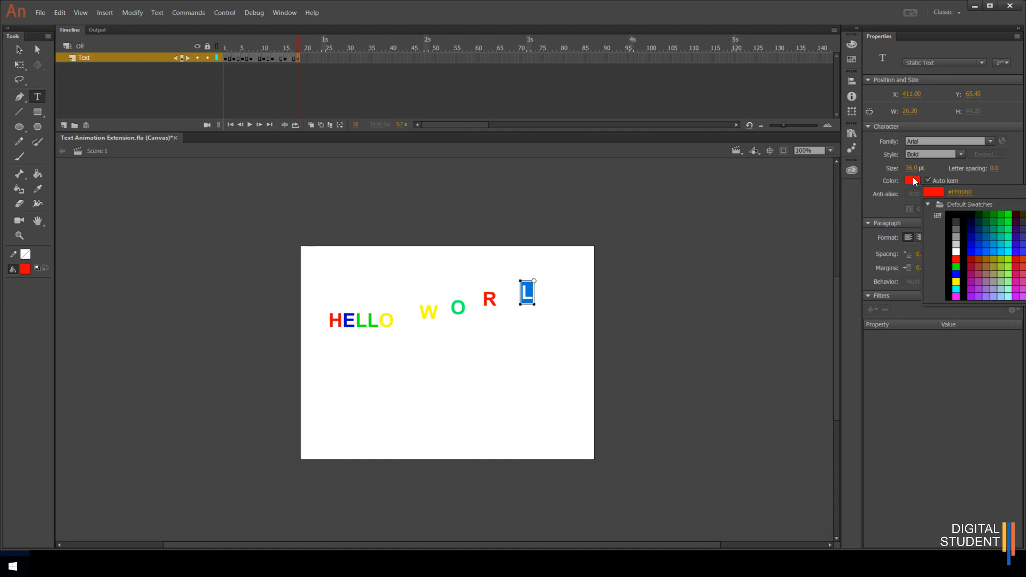
left_click(961, 272)
- Insert a keyframe at frame 20 and add a blue D text to the right of the L
right_click(306, 57)
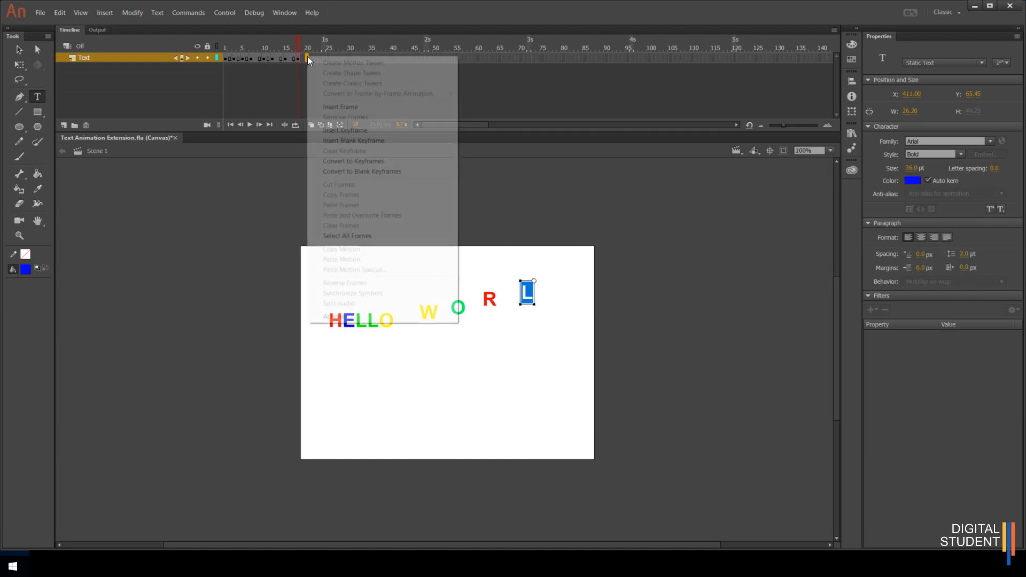
left_click(339, 131)
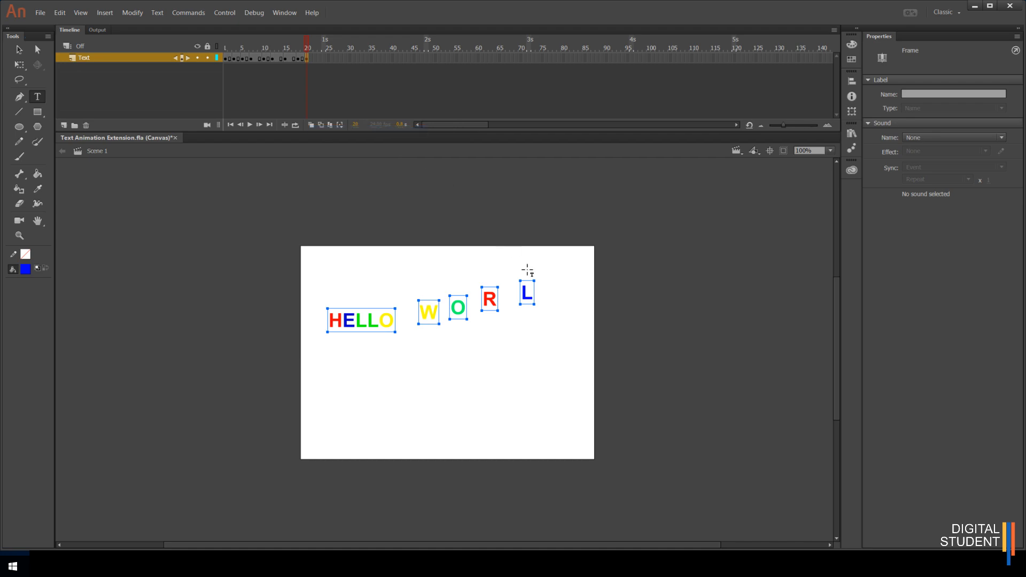
left_click(557, 298)
left_click(550, 297)
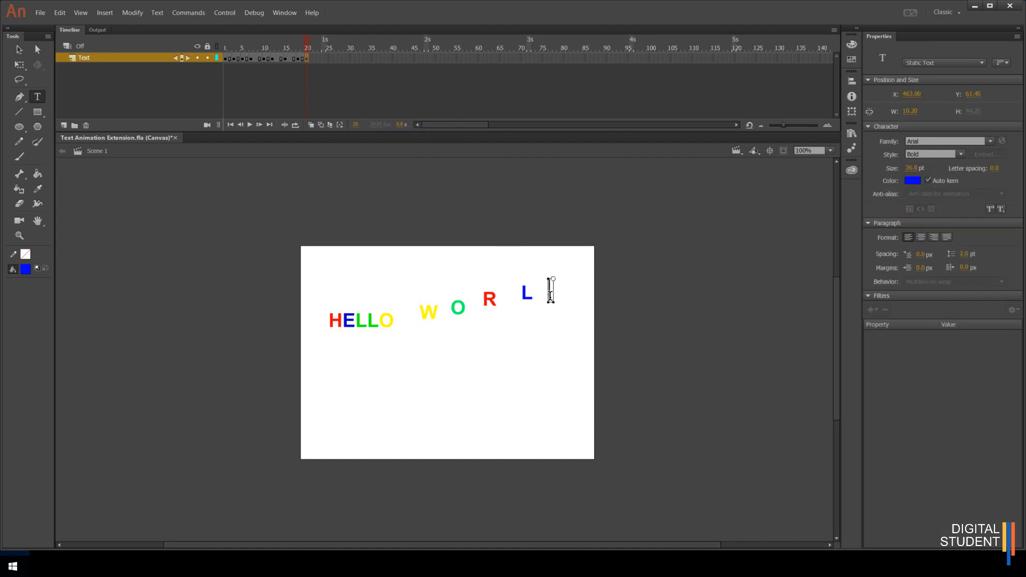
type("D")
left_click(20, 49)
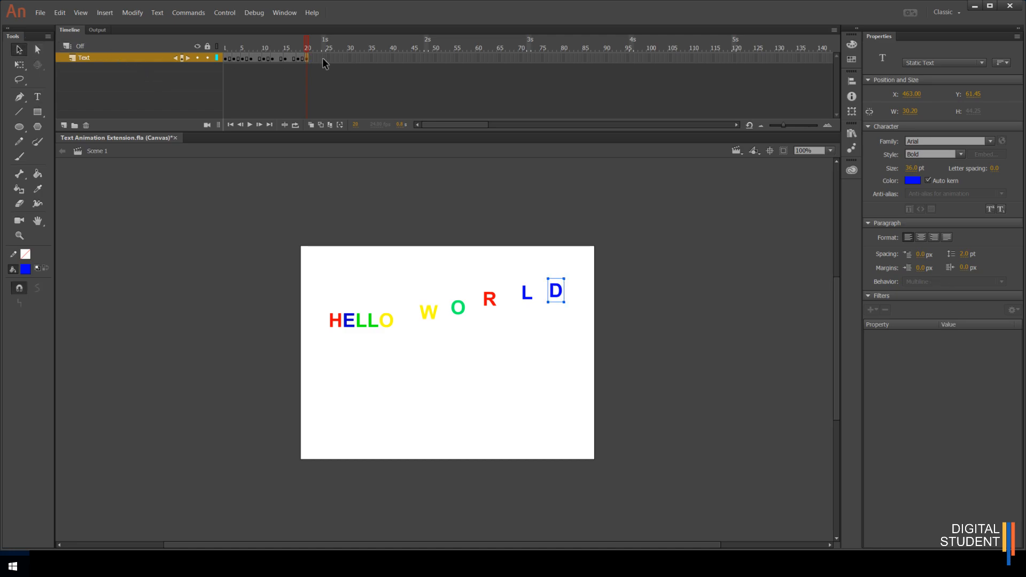
- Test the animation in the browser and return to the timeline
mouse_move(306, 41)
left_mouse_down()
mouse_move(222, 53)
mouse_move(318, 50)
left_mouse_up()
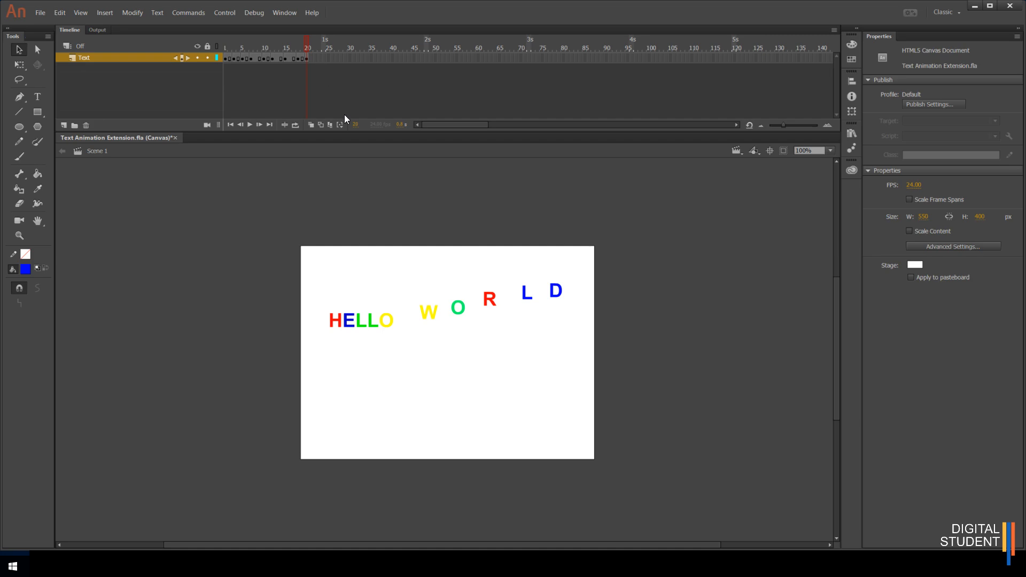
key("ctrl+Return")
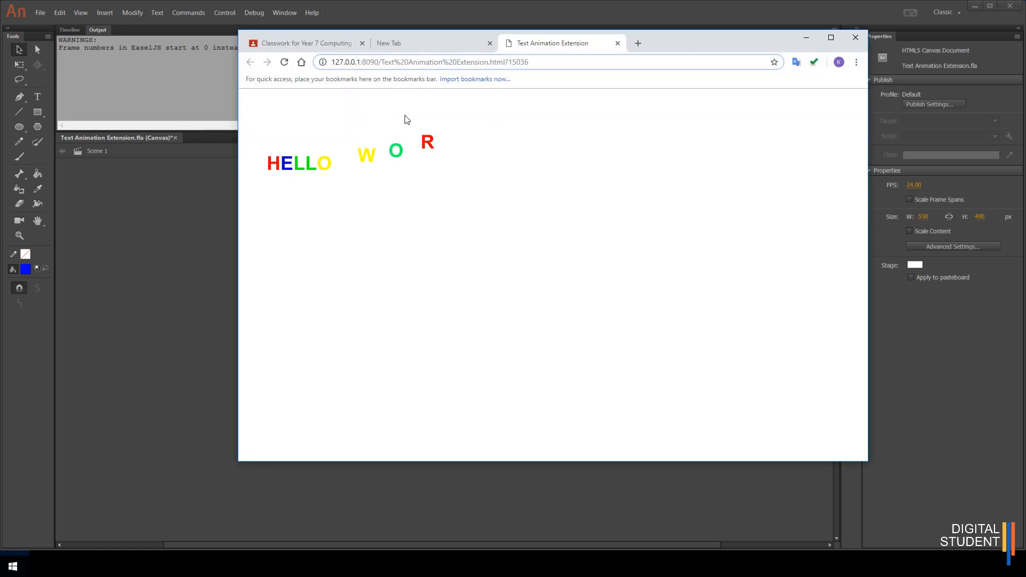
left_click(856, 38)
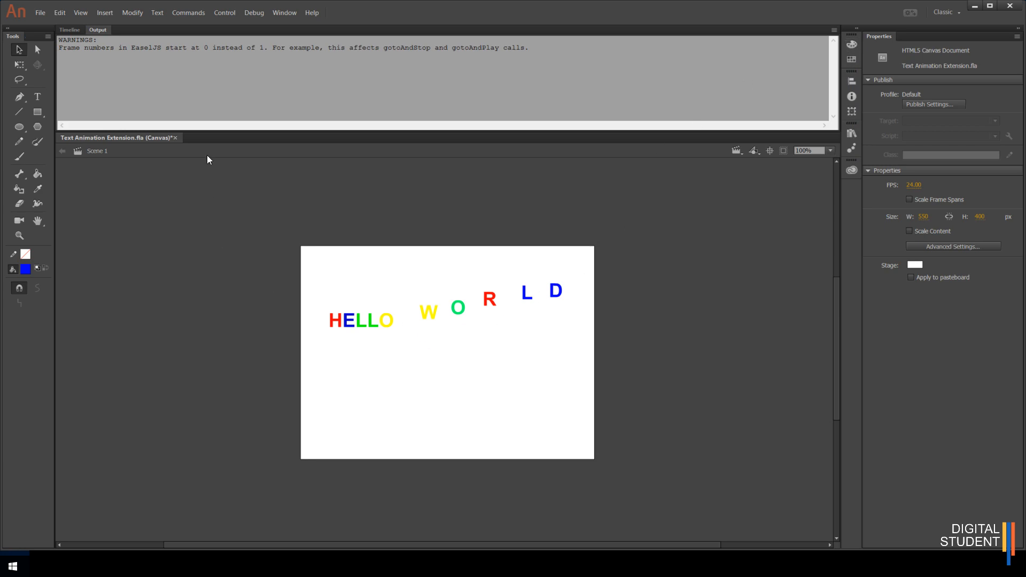
left_click(69, 29)
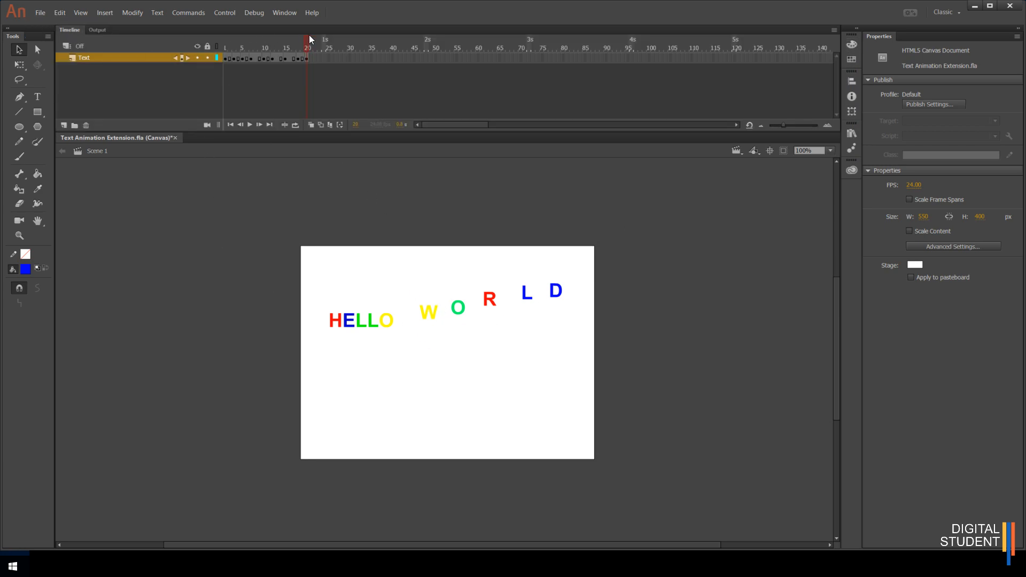
- Raise the W at frame 10 about 30 px and the O at frame 12 about 17 px
left_click_drag(306, 42, 263, 42)
left_click_drag(434, 317, 433, 287)
left_click(265, 44)
left_click_drag(268, 43, 274, 45)
left_click_drag(462, 312, 463, 295)
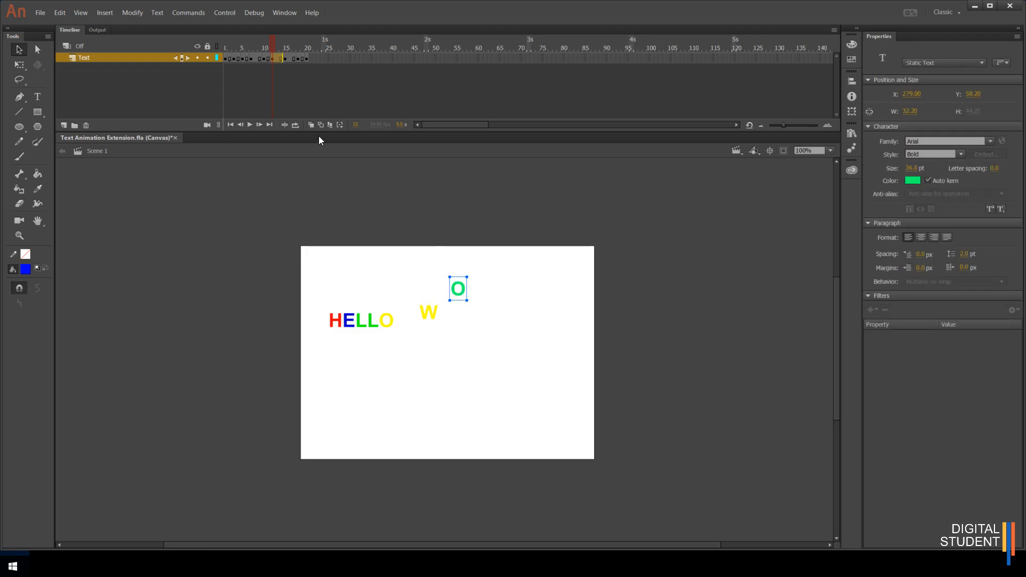
- Raise the R at frame 15 and the L at frame 18 each about 20 px
left_click_drag(273, 44, 285, 45)
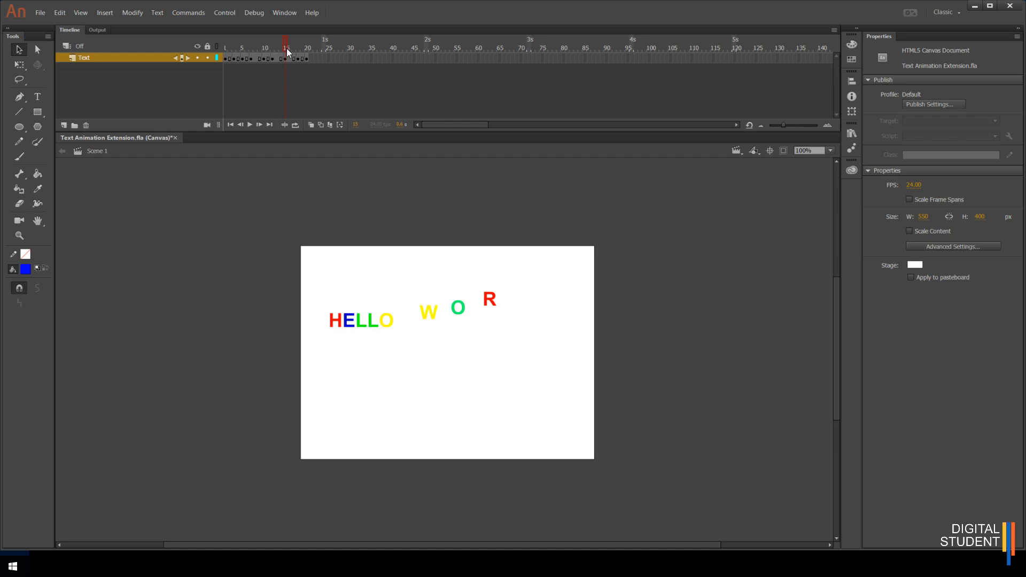
left_click(489, 279)
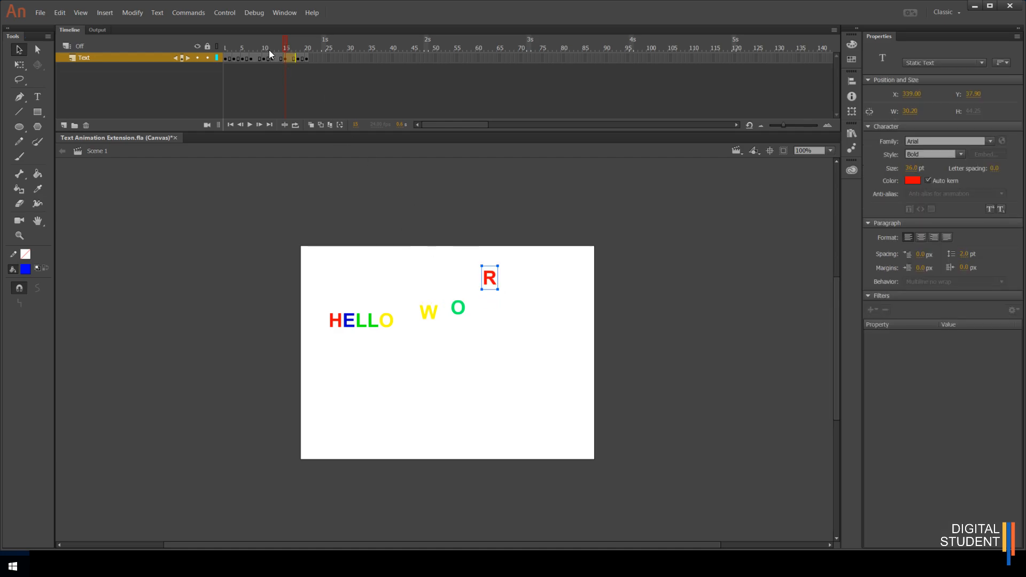
left_click_drag(283, 40, 297, 45)
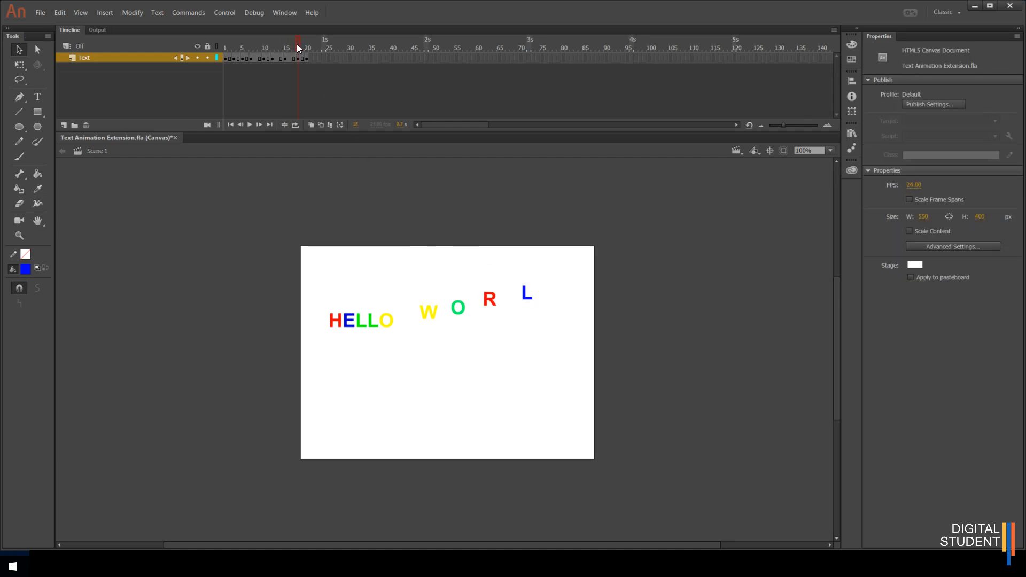
left_click_drag(527, 293, 520, 275)
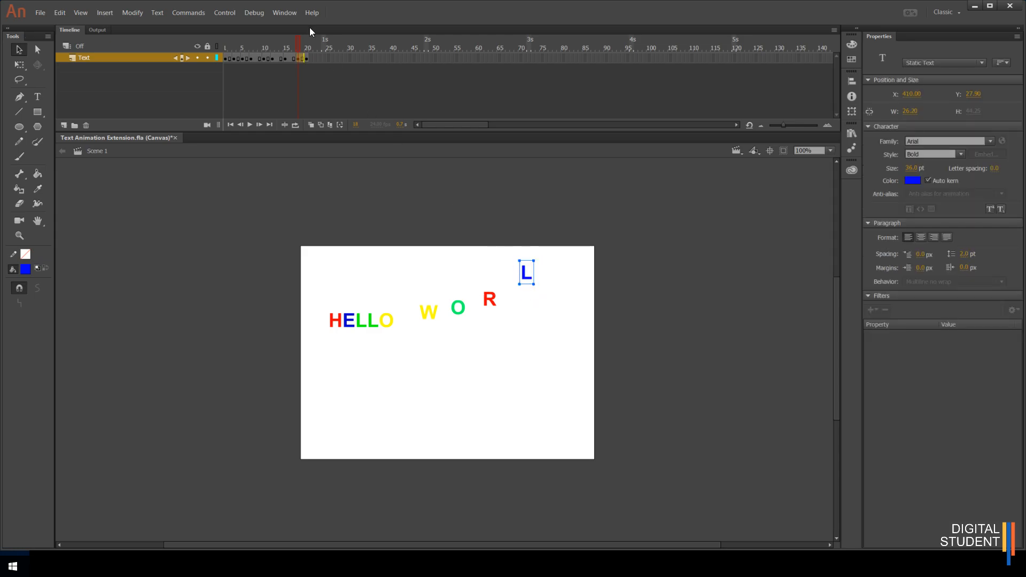
- Rewind to frame 1, test the animation in the browser, and close the preview tabs
left_click_drag(298, 47, 228, 52)
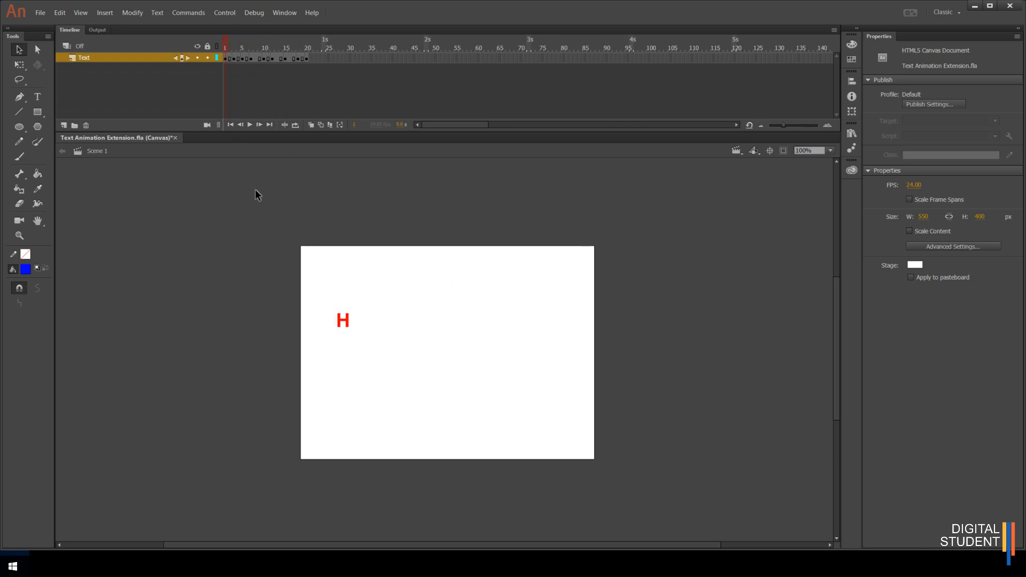
key("ctrl+Return")
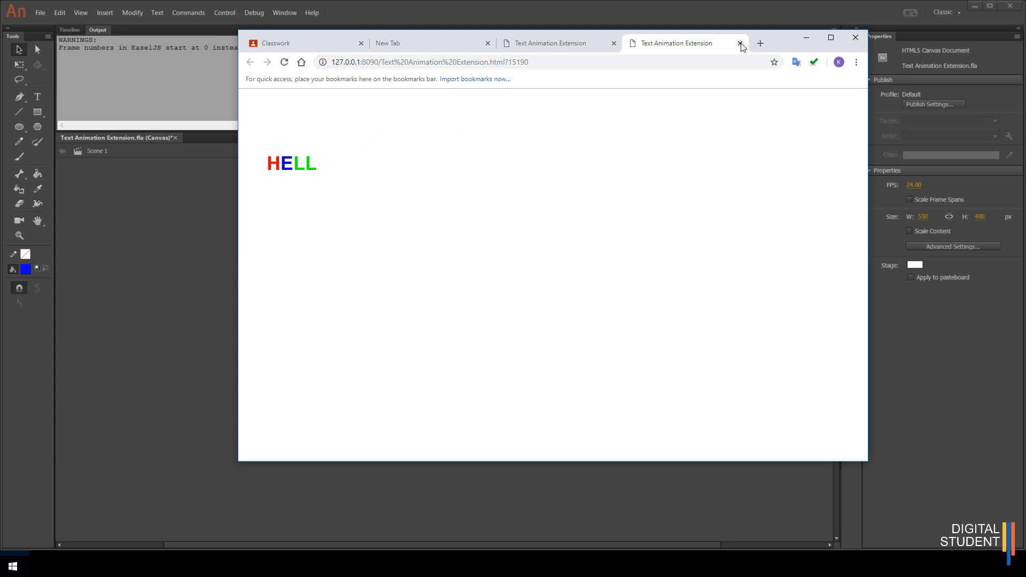
left_click(740, 44)
left_click(618, 43)
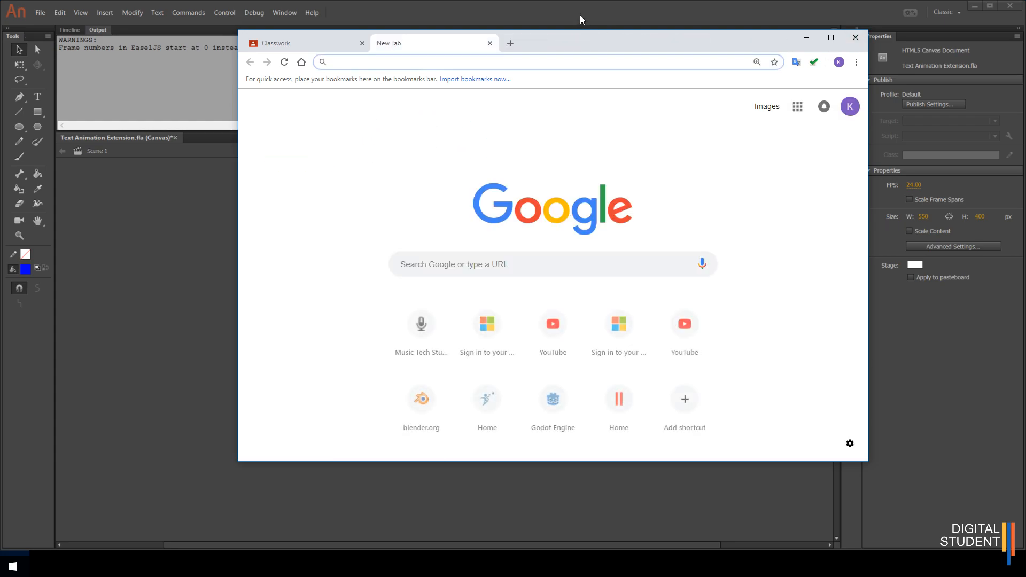
left_click(579, 16)
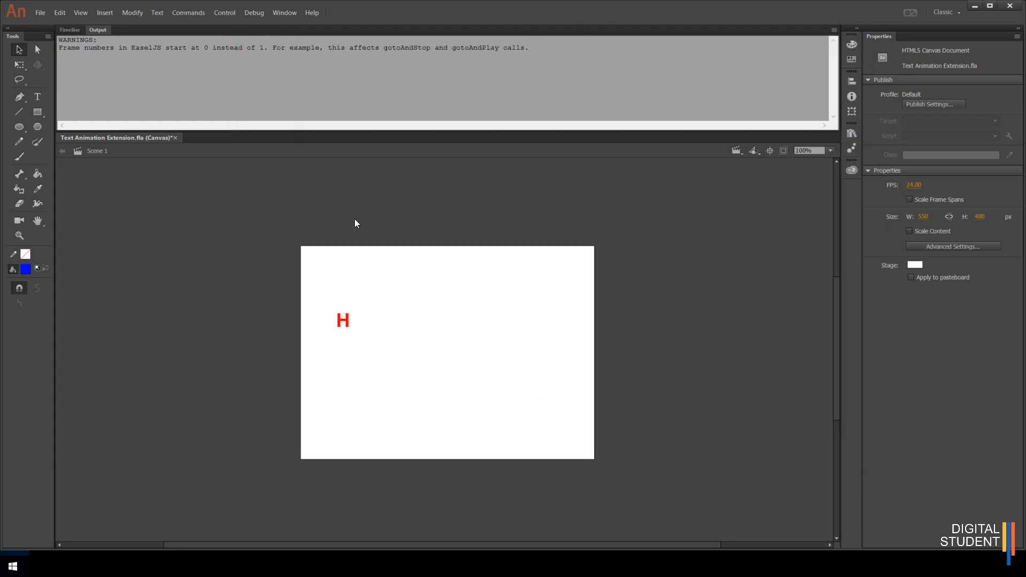
- Return to the timeline, move the playhead to the last frame, and save the document
left_click(69, 30)
left_click_drag(227, 59, 308, 49)
left_click(281, 100)
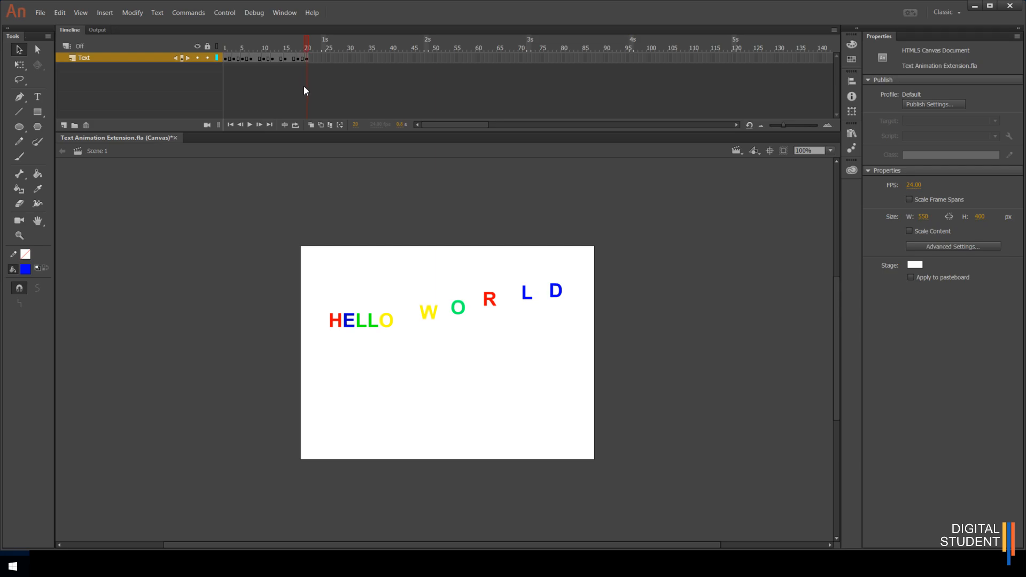
left_click(38, 15)
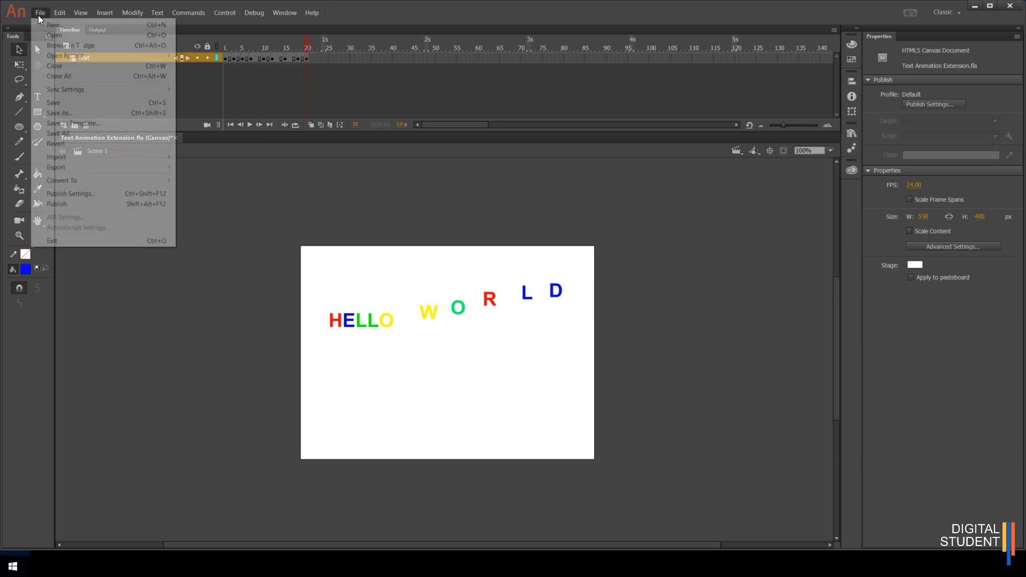
left_click(230, 242)
left_click(38, 15)
left_click(49, 103)
- Export the animation as a video, start encoding it in Adobe Media Encoder, and close the encoder
left_click(40, 14)
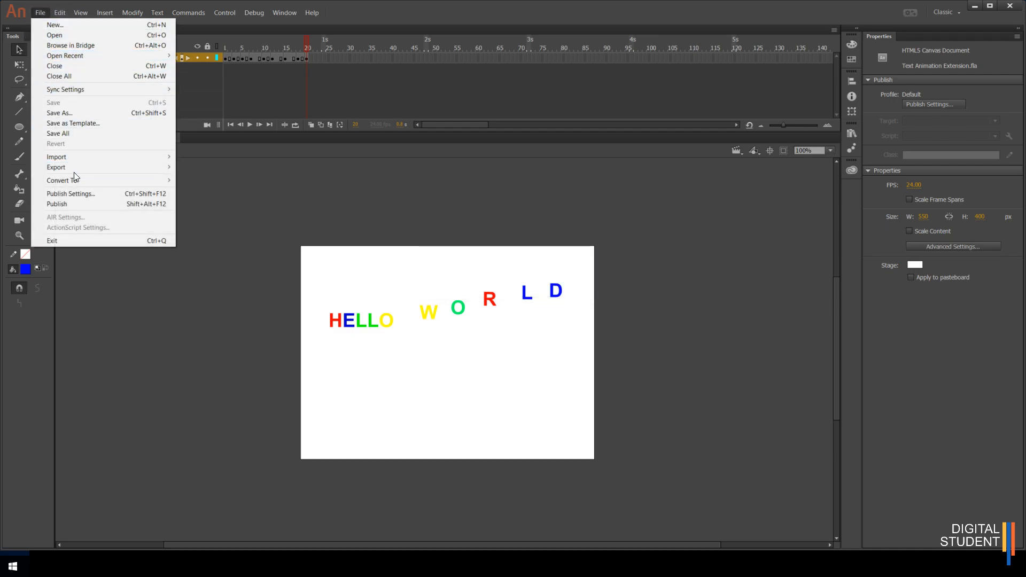
mouse_move(72, 169)
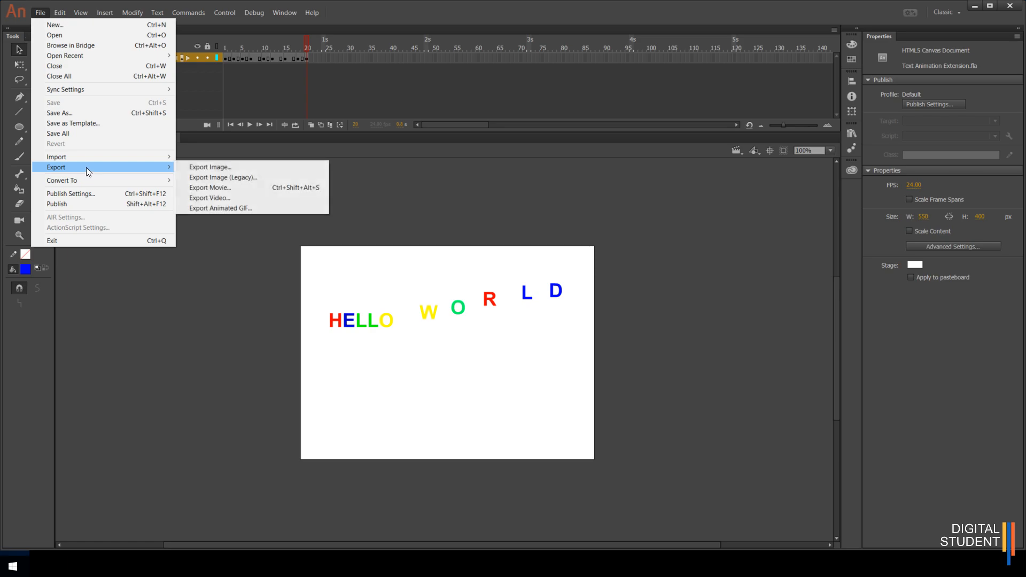
left_click(224, 197)
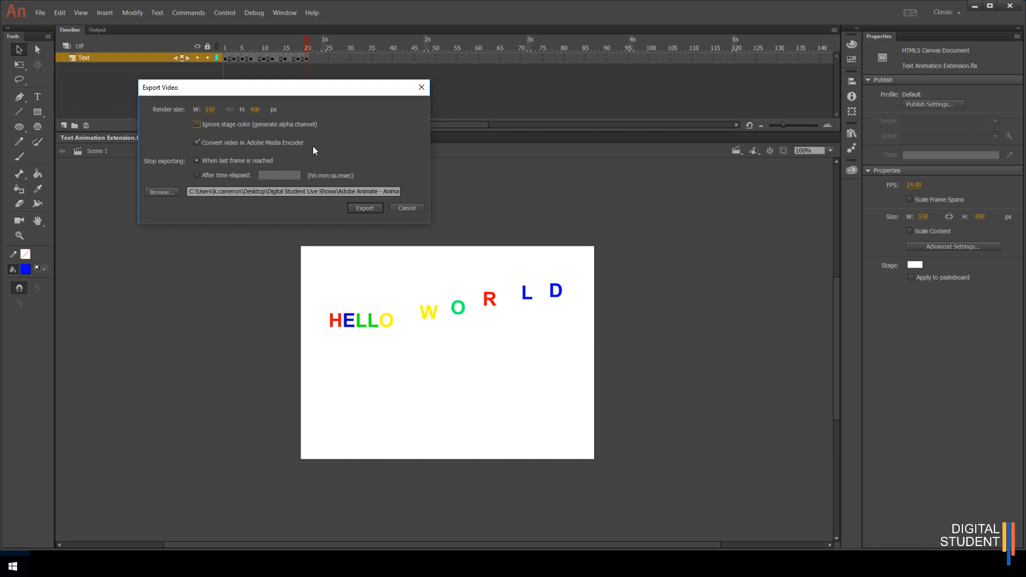
left_click(367, 208)
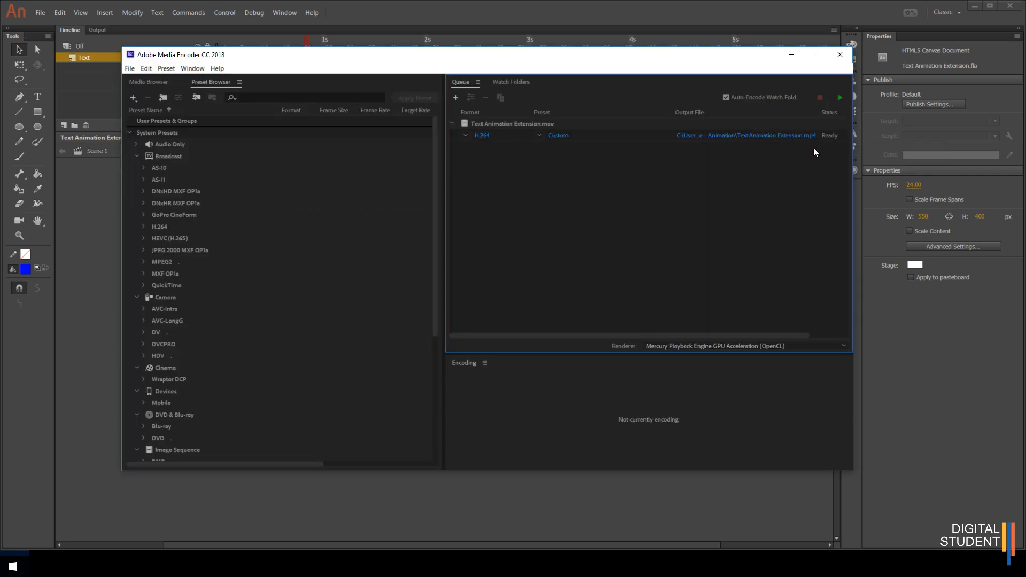
left_click(841, 97)
left_click(837, 56)
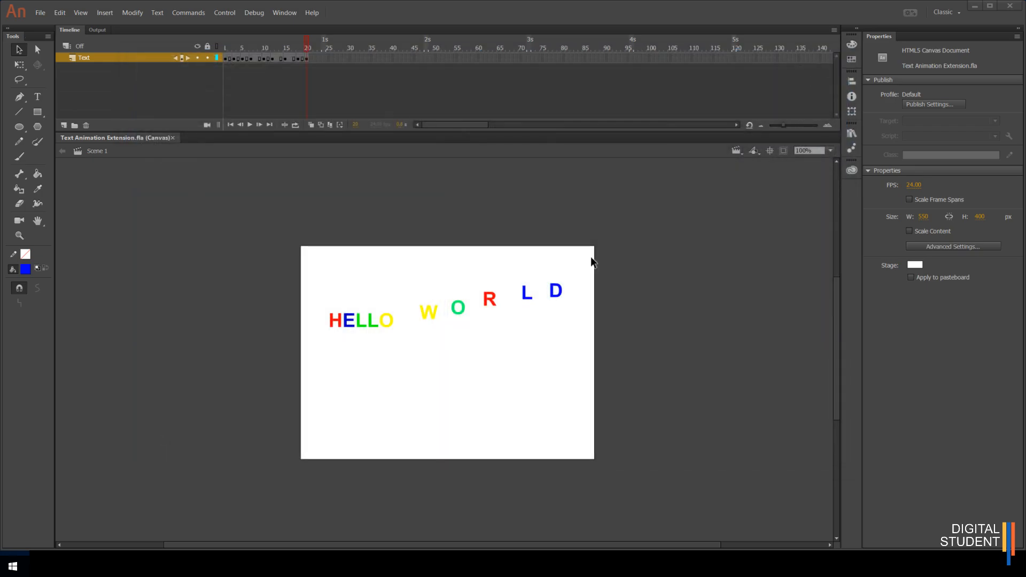
- Open the animation folder in File Explorer and preview the exported Text Animation Extension video in VLC media player
left_click(160, 566)
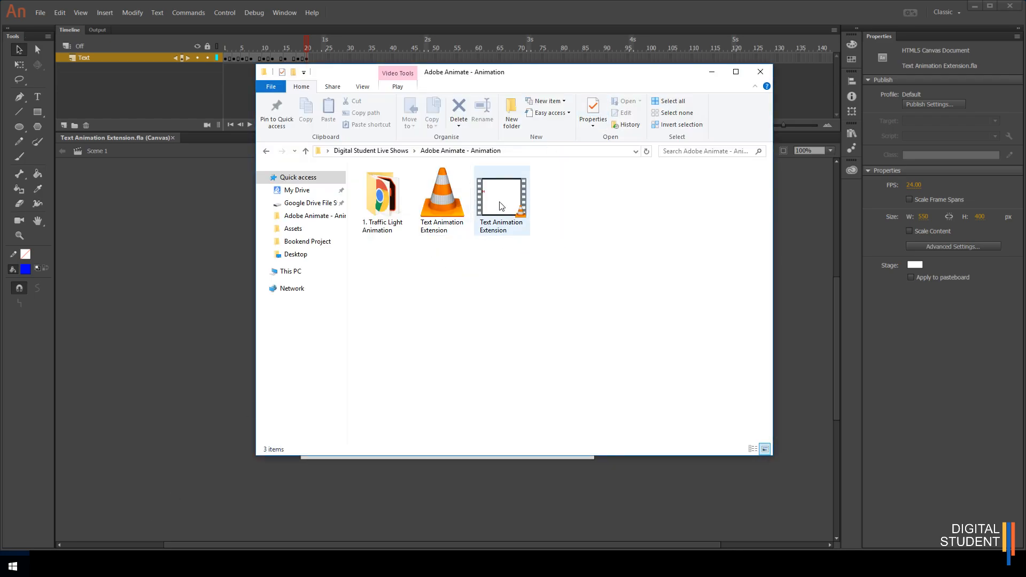
left_click(440, 204)
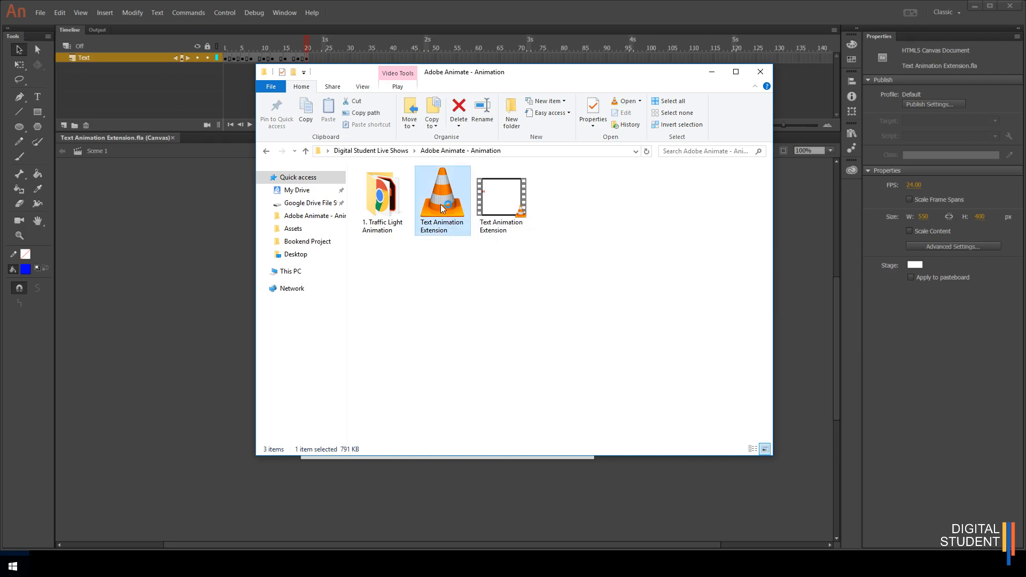
double_click(440, 204)
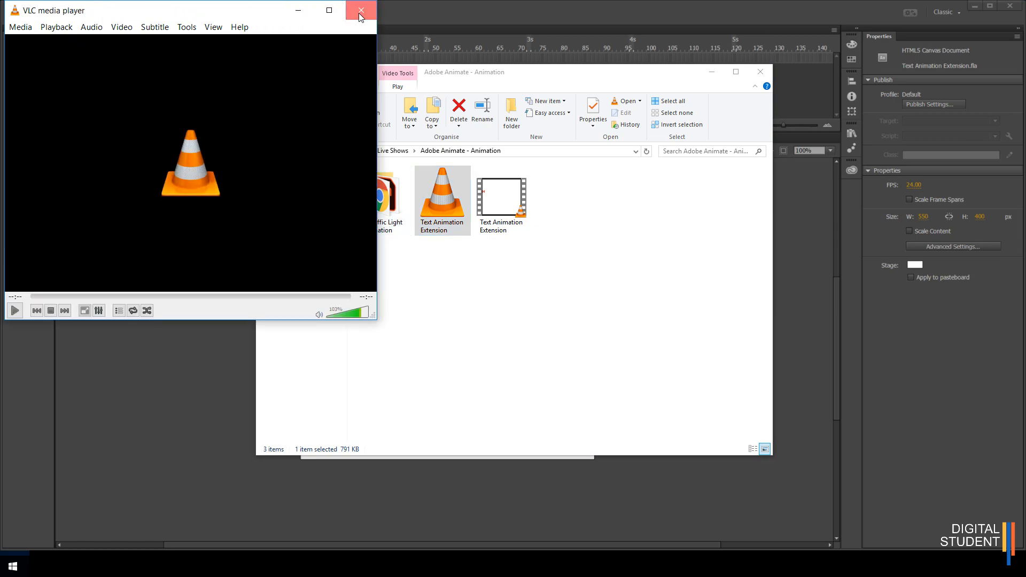
left_click(358, 13)
- Delete the smaller Text Animation Extension video file from the folder
left_click(564, 285)
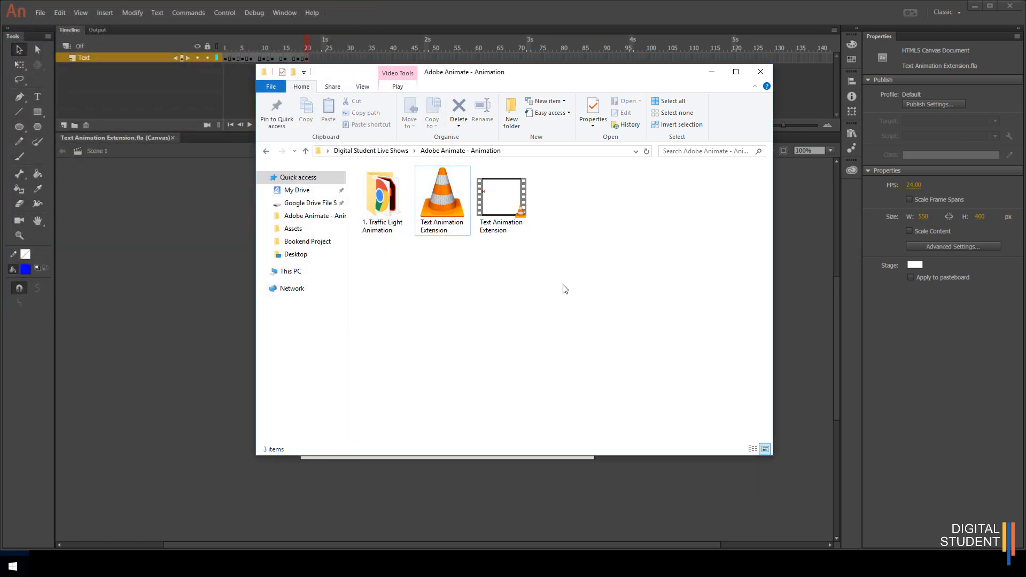
left_click(506, 210)
right_click(505, 210)
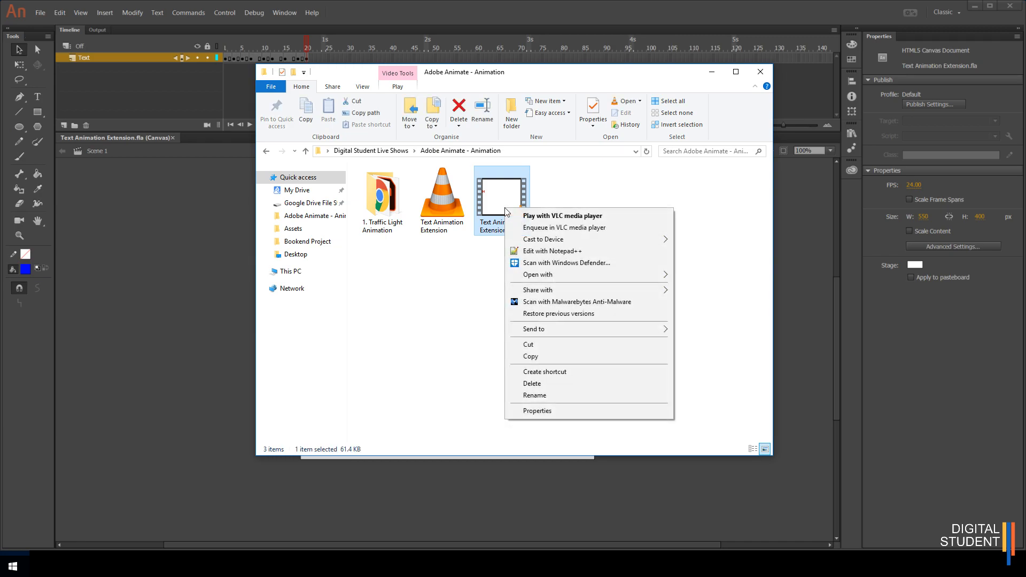
left_click(542, 386)
- Move the remaining Text Animation Extension video into the 1. Traffic Light Animation folder and open that folder
left_click_drag(442, 201, 380, 211)
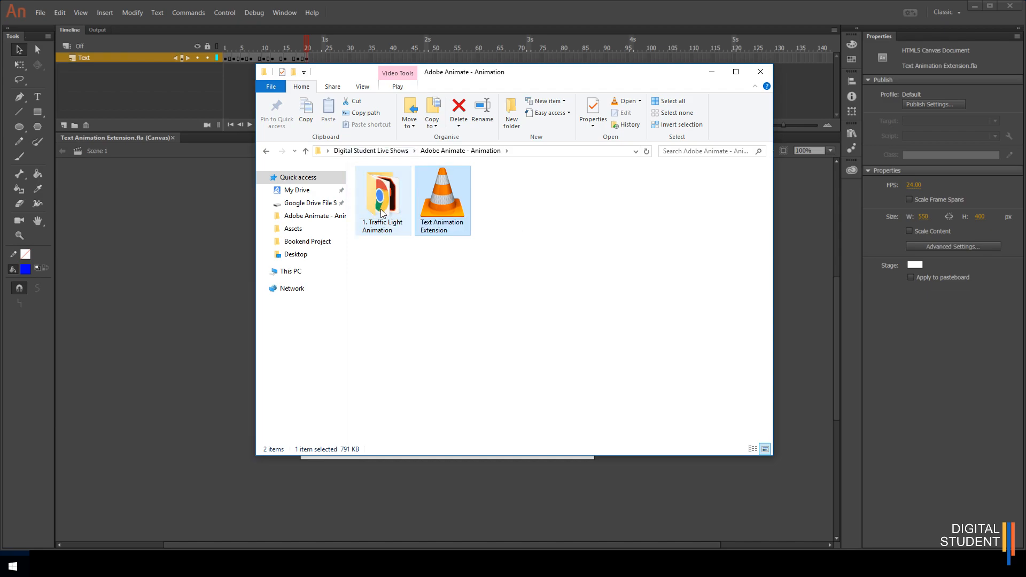
double_click(383, 199)
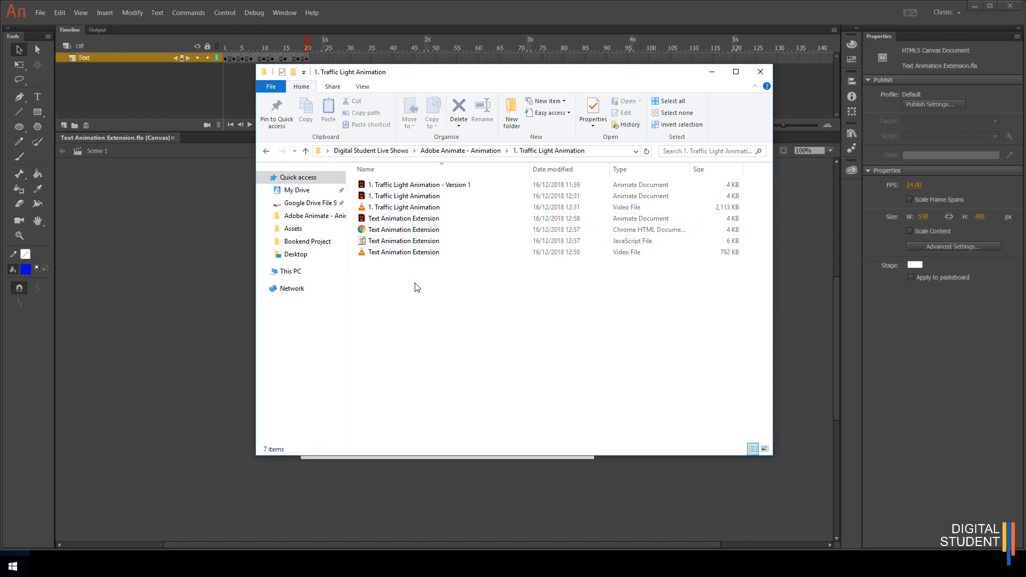